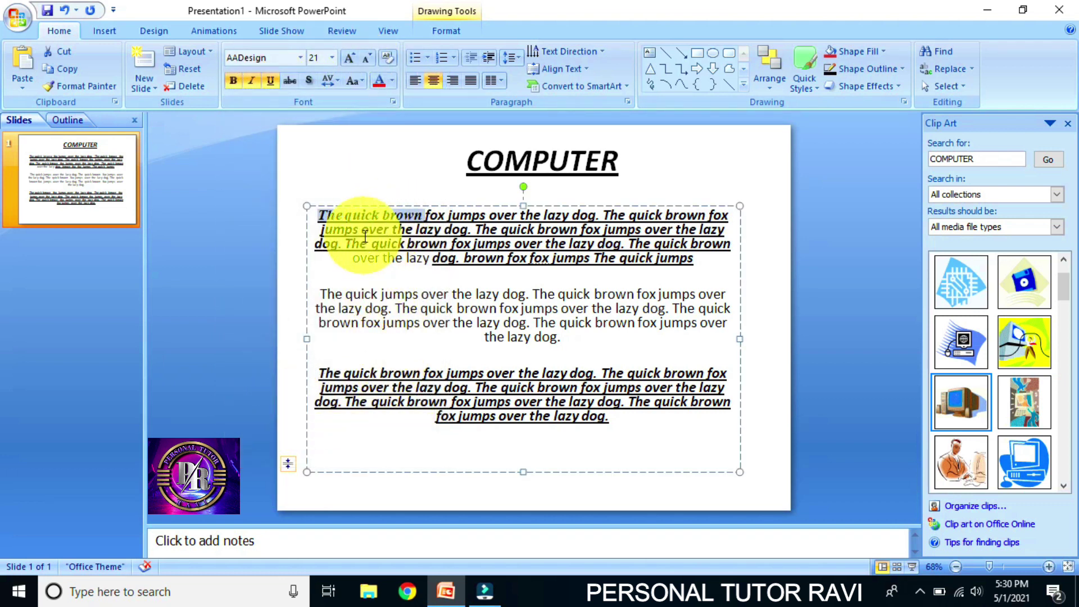
Increase the font size of the selected words "The quick brown" in the first paragraph to 40
{"action": "left_click", "coordinate": [333, 58]}
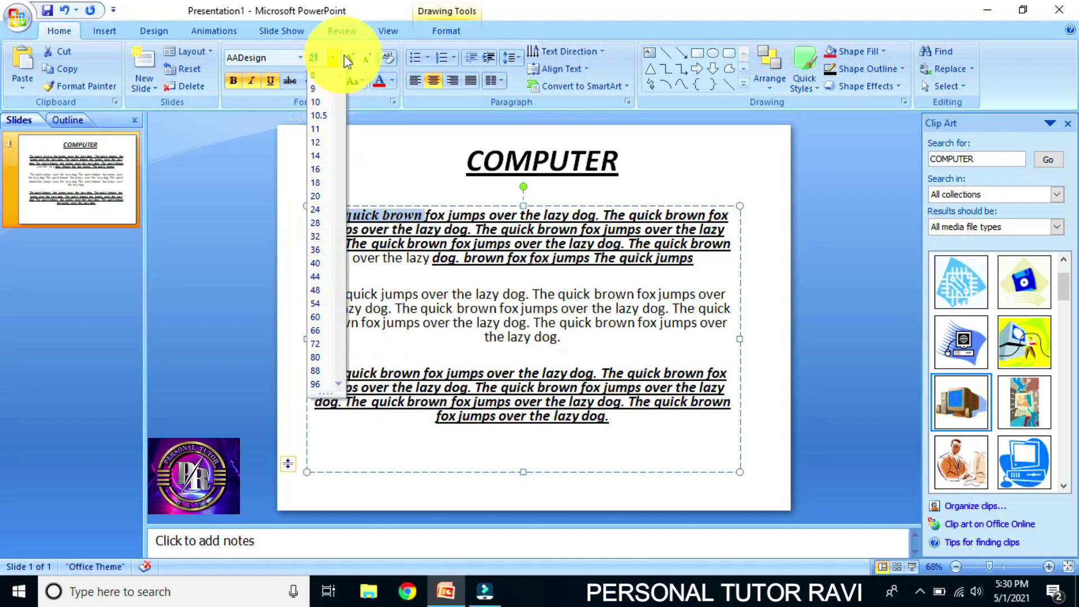
{"action": "left_click", "coordinate": [351, 57]}
{"action": "left_click", "coordinate": [351, 58]}
{"action": "left_click", "coordinate": [350, 56]}
{"action": "left_click", "coordinate": [349, 56]}
{"action": "left_click", "coordinate": [350, 56]}
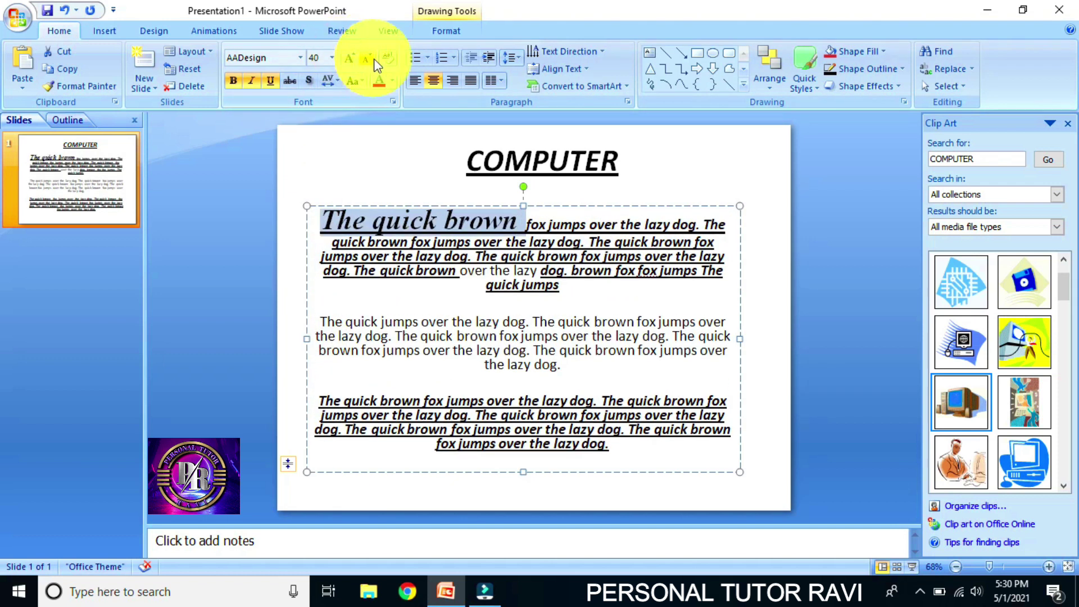
Reduce the font size of "The quick brown" to 32
{"action": "left_click", "coordinate": [366, 59]}
{"action": "left_click", "coordinate": [367, 59]}
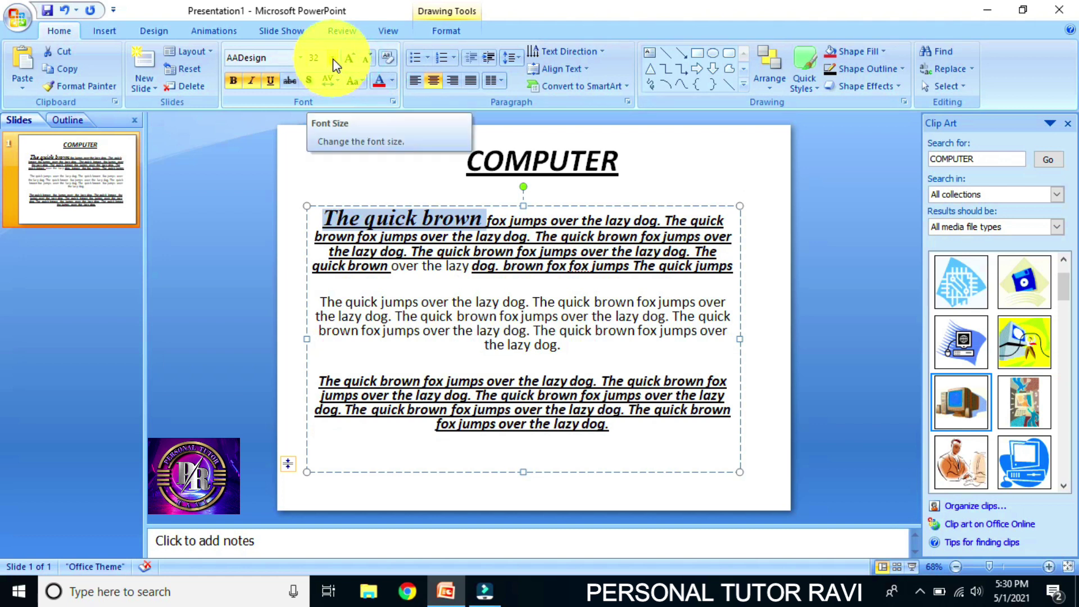
{"action": "left_click", "coordinate": [334, 58]}
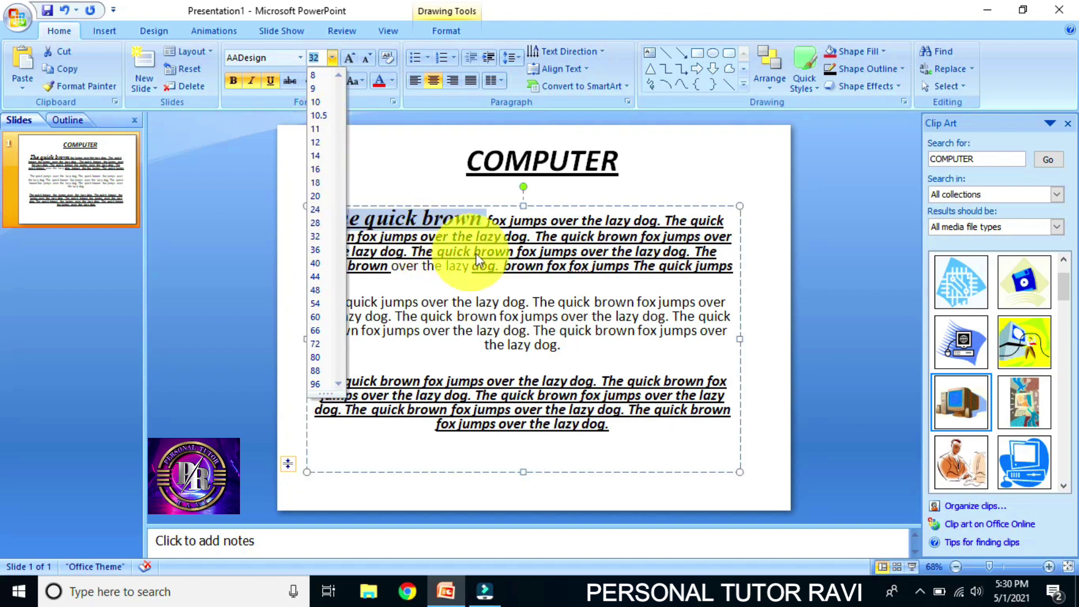
{"action": "left_click", "coordinate": [480, 248]}
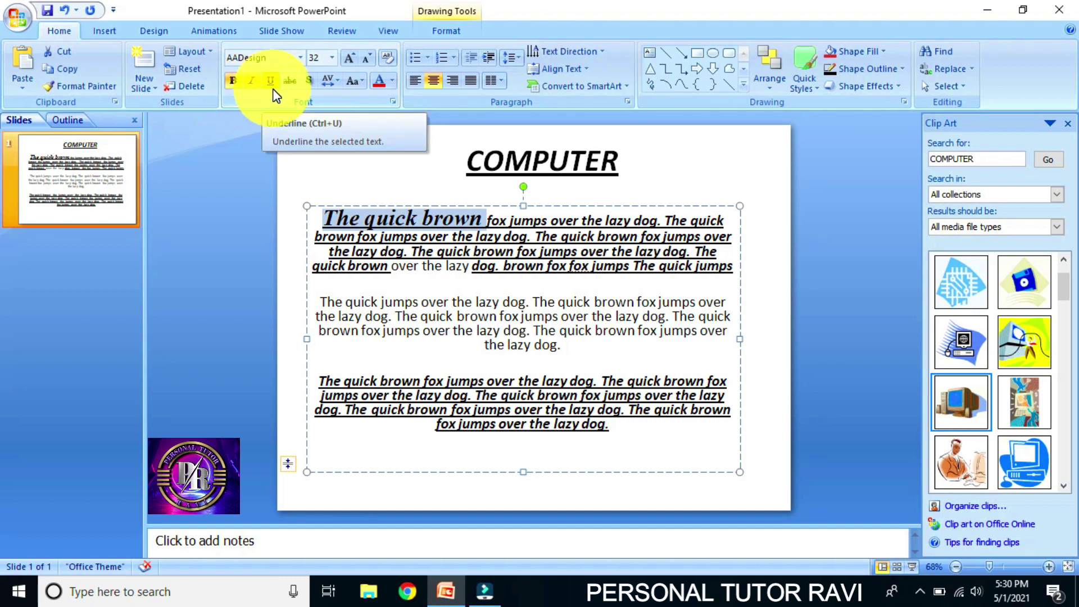
Switch bold and underline off and back on for "The quick brown"
{"action": "left_click", "coordinate": [237, 80]}
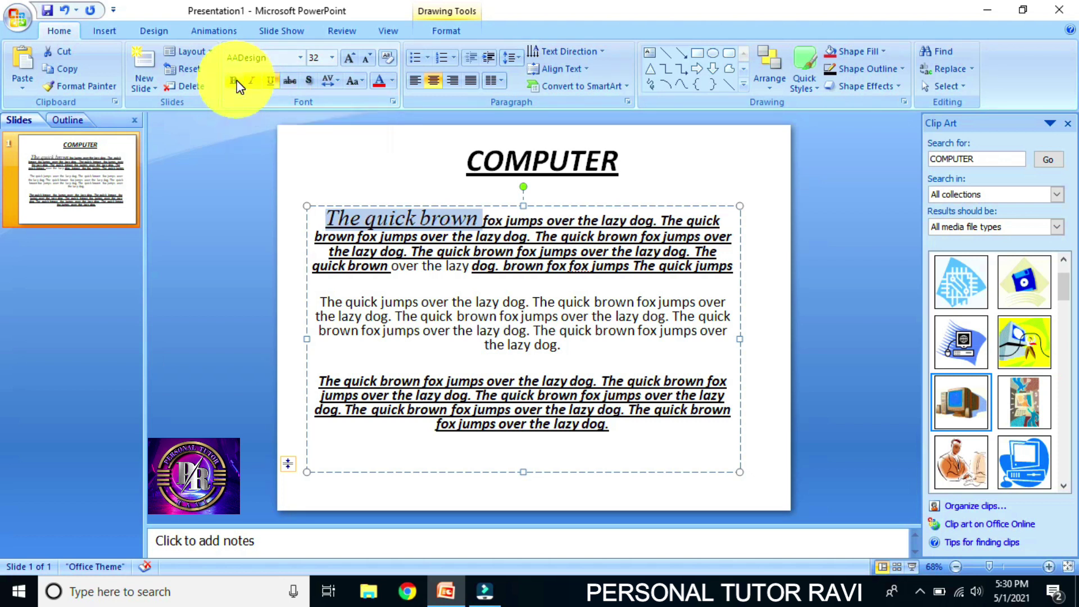
{"action": "left_click", "coordinate": [238, 81]}
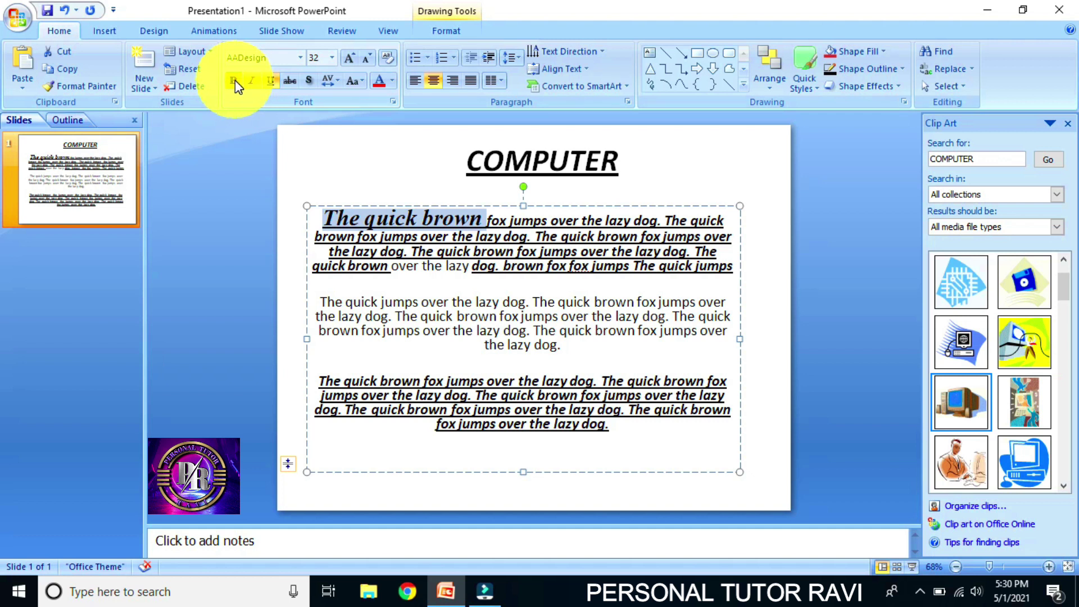
{"action": "left_click", "coordinate": [235, 81]}
{"action": "left_click", "coordinate": [236, 83]}
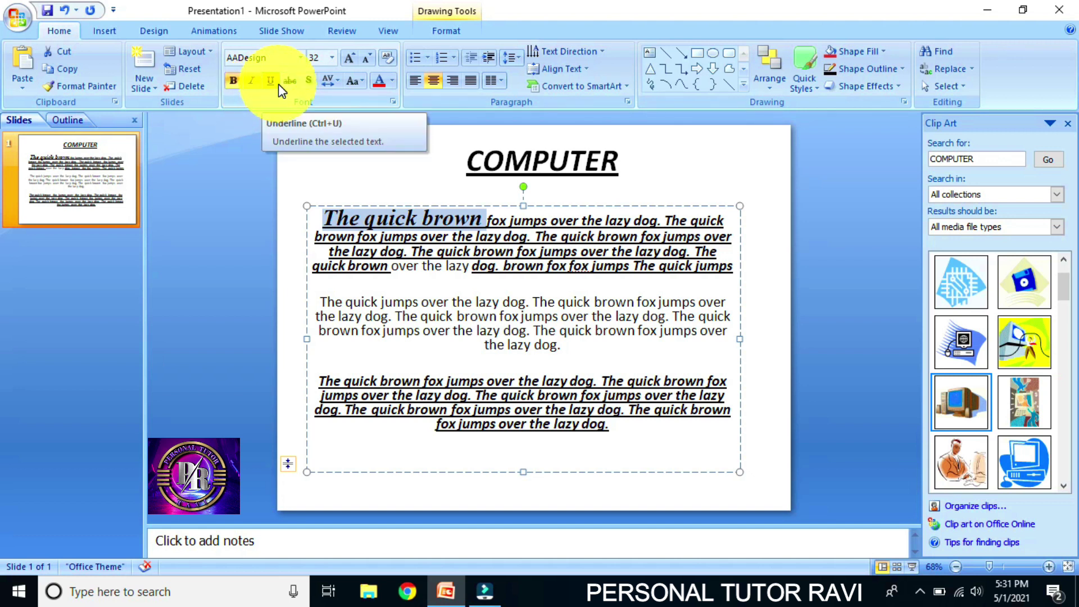
{"action": "left_click", "coordinate": [273, 84]}
{"action": "left_click", "coordinate": [273, 83]}
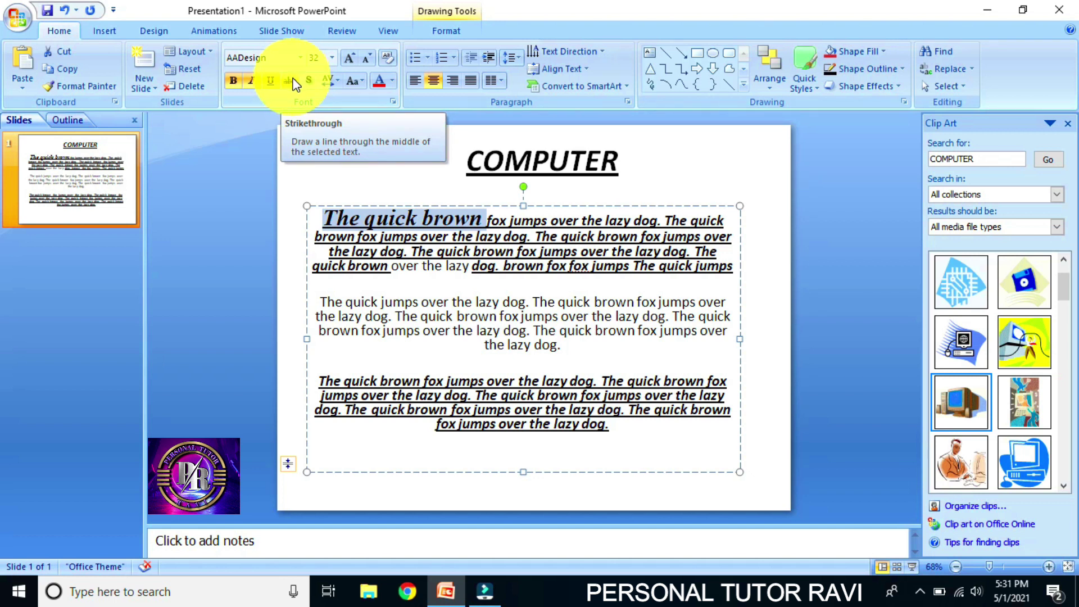
Apply and remove strikethrough on "The quick brown", and add a text shadow to it
{"action": "left_click", "coordinate": [292, 79]}
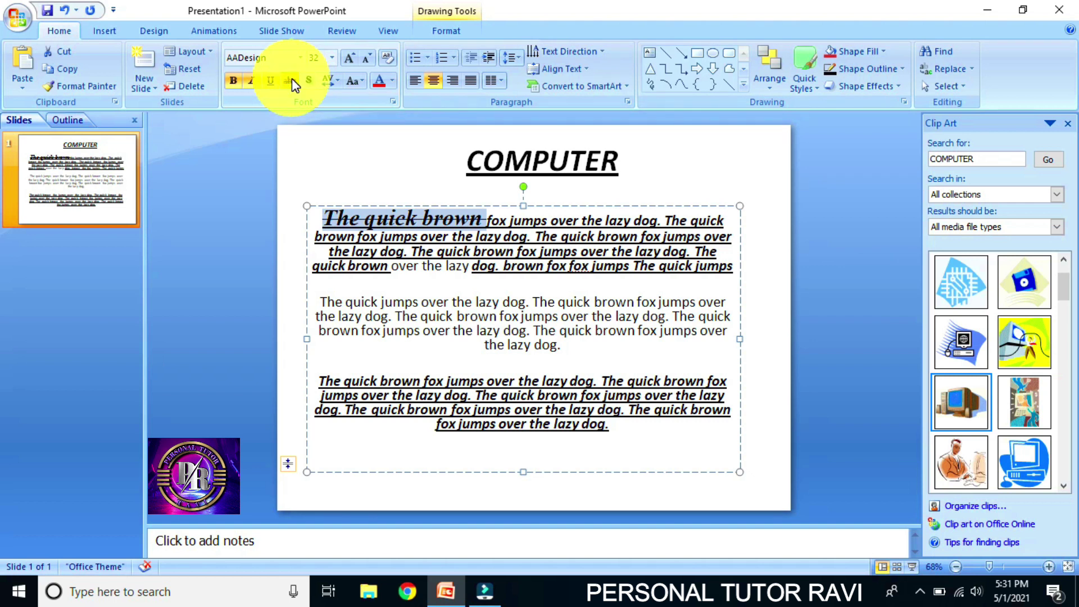
{"action": "left_click", "coordinate": [292, 78]}
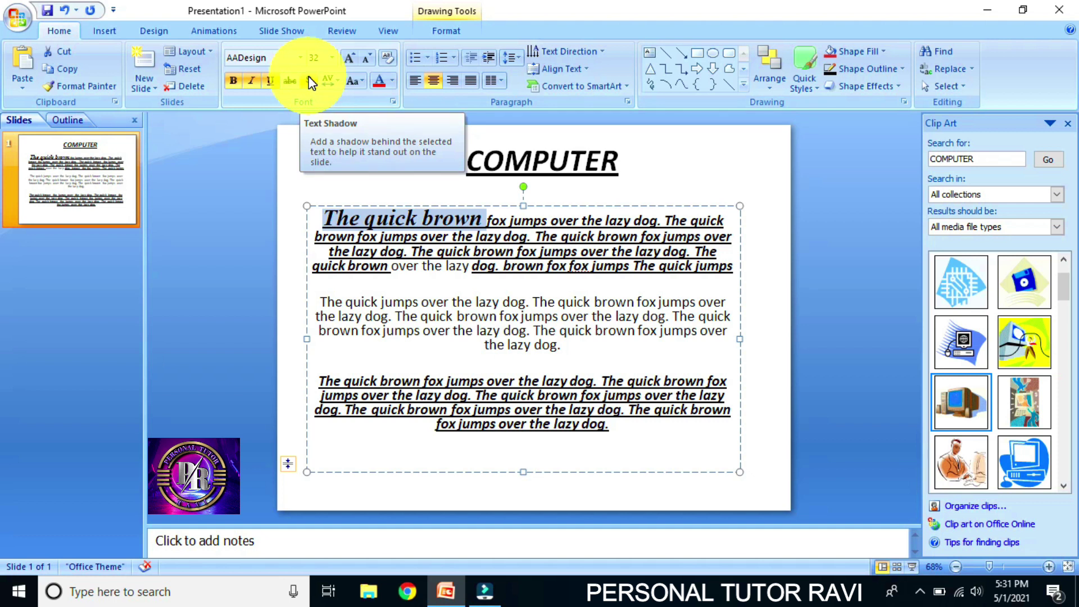
{"action": "left_click", "coordinate": [311, 81]}
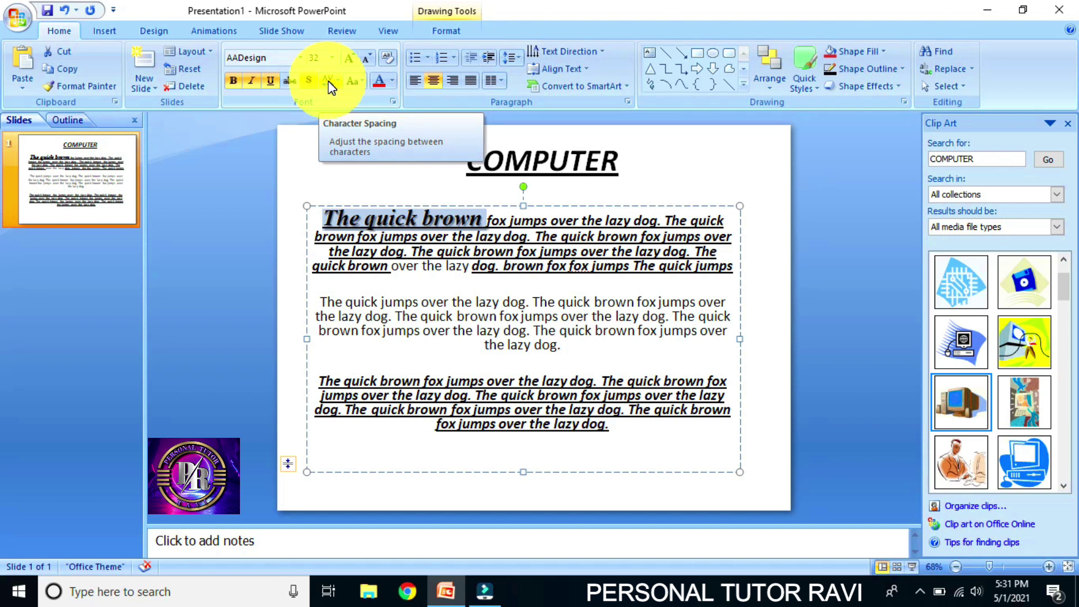
Try Very Loose and Very Tight character spacing on "The quick brown" and return it to Normal
{"action": "left_click", "coordinate": [330, 84]}
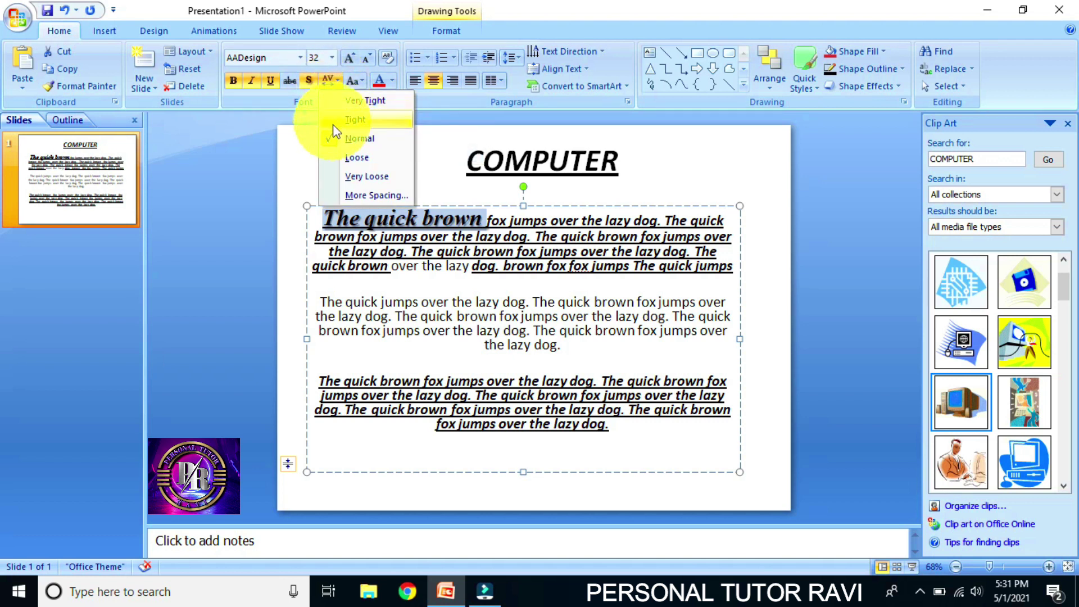
{"action": "left_click", "coordinate": [348, 178]}
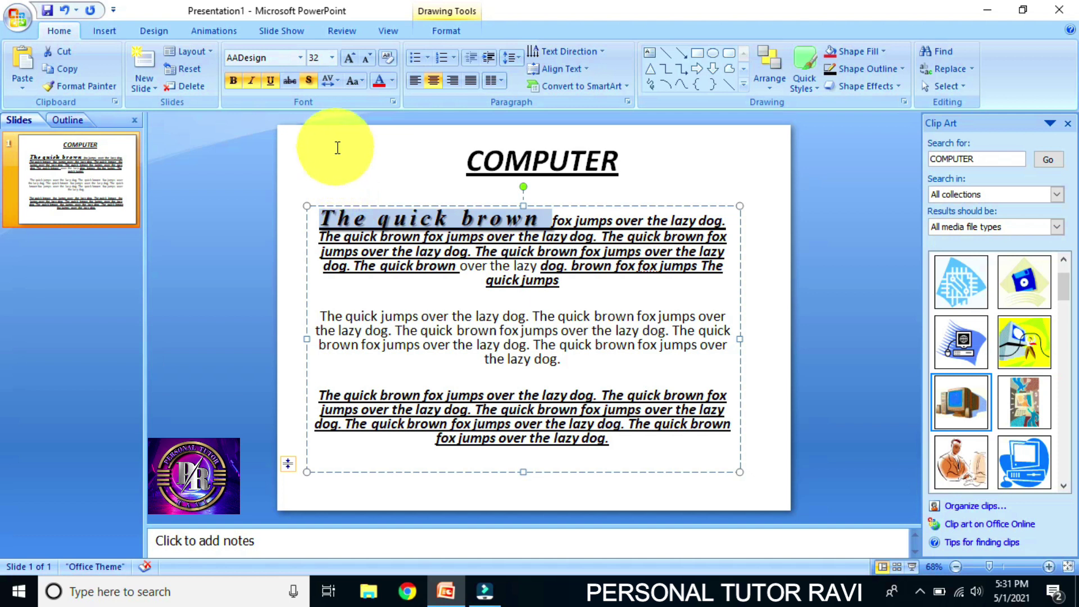
{"action": "left_click", "coordinate": [326, 83]}
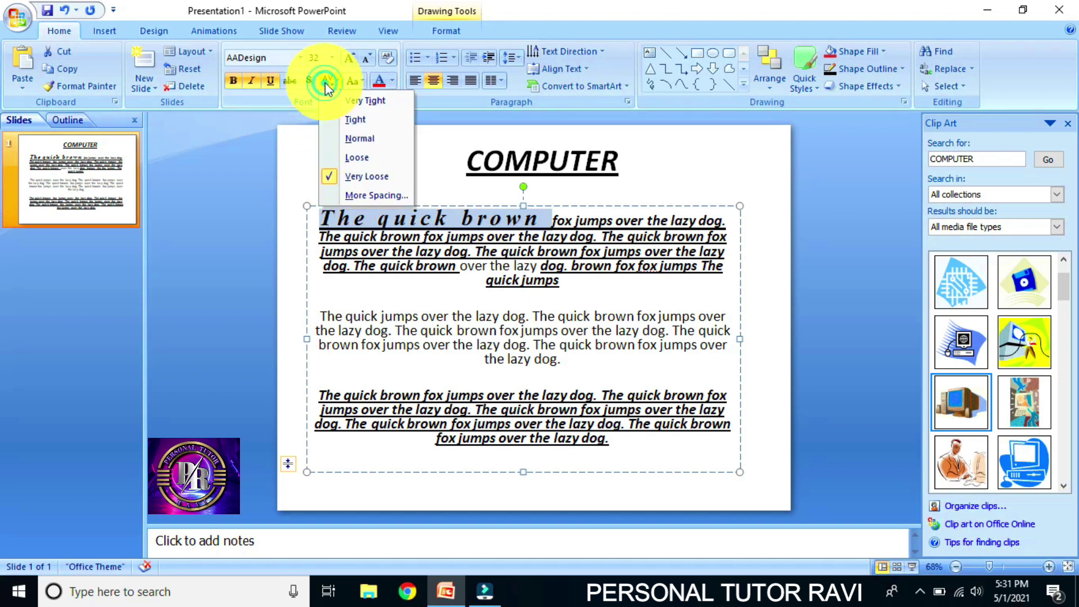
{"action": "left_click", "coordinate": [329, 98]}
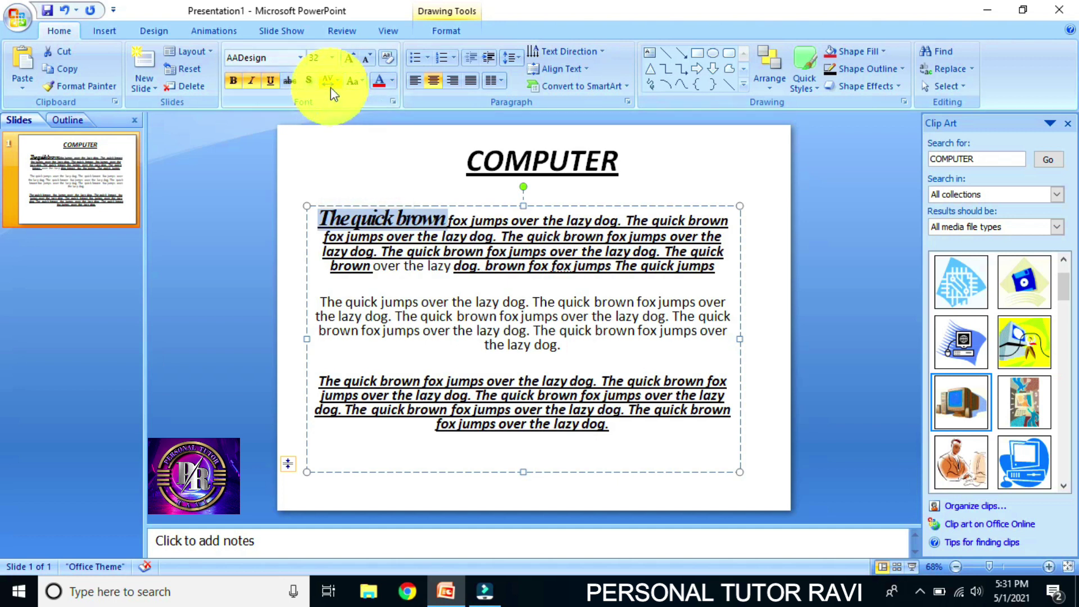
{"action": "left_click", "coordinate": [331, 88]}
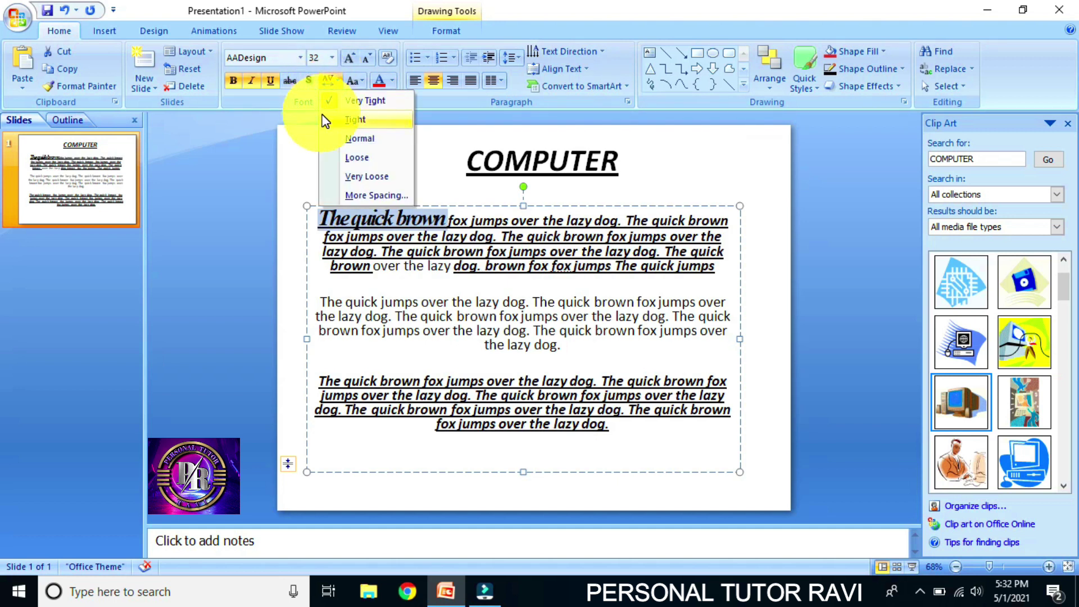
{"action": "left_click", "coordinate": [327, 141]}
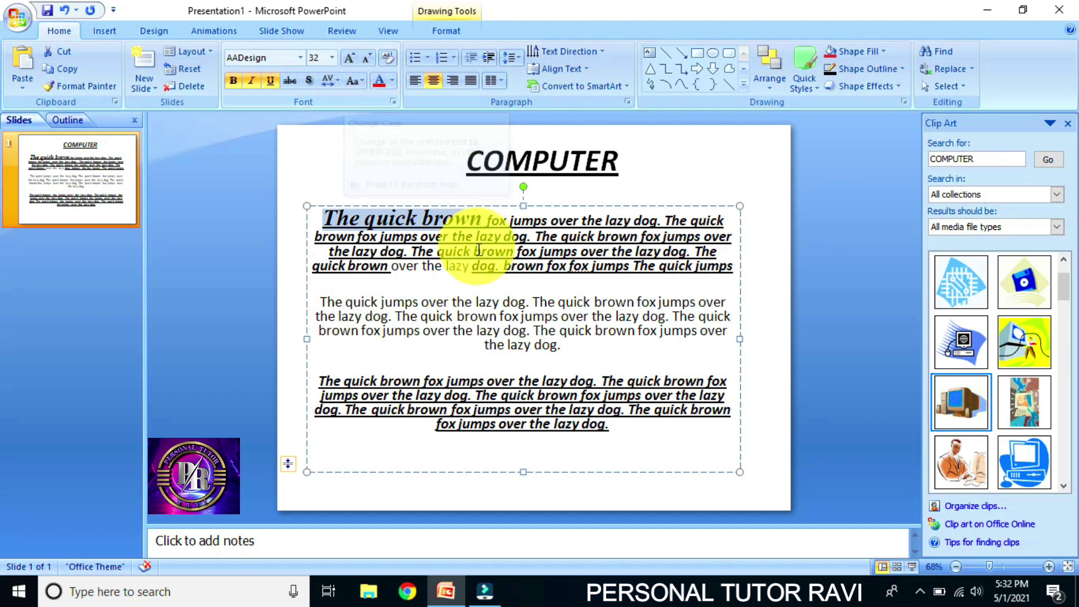
Select the whole first body paragraph and change its text to lowercase
{"action": "left_click", "coordinate": [359, 83]}
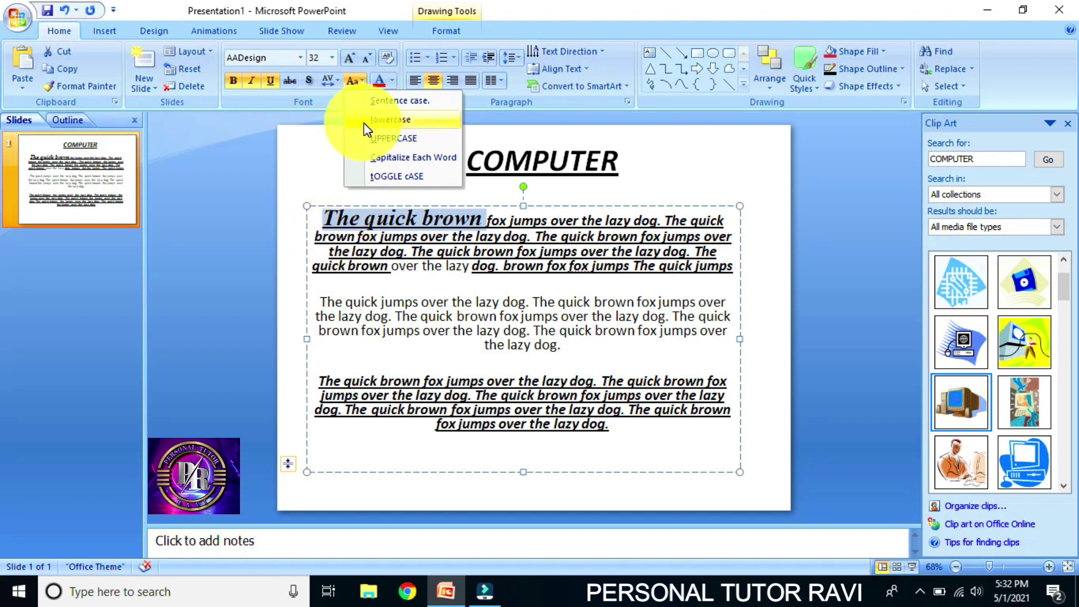
{"action": "left_click", "coordinate": [450, 303]}
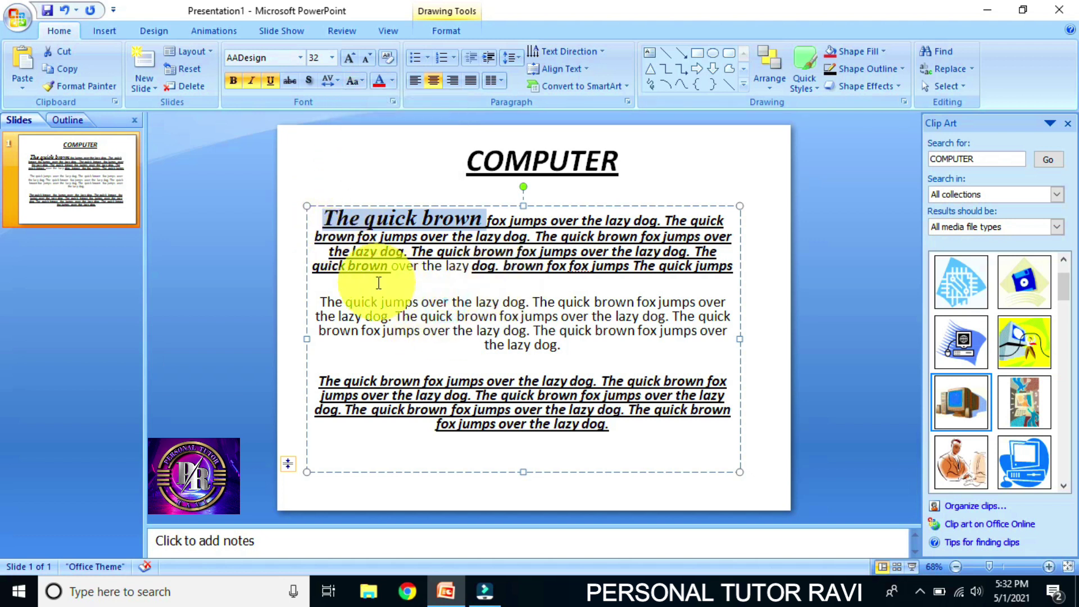
{"action": "left_click", "coordinate": [325, 218]}
{"action": "left_click_drag", "start_coordinate": [325, 218], "coordinate": [734, 269]}
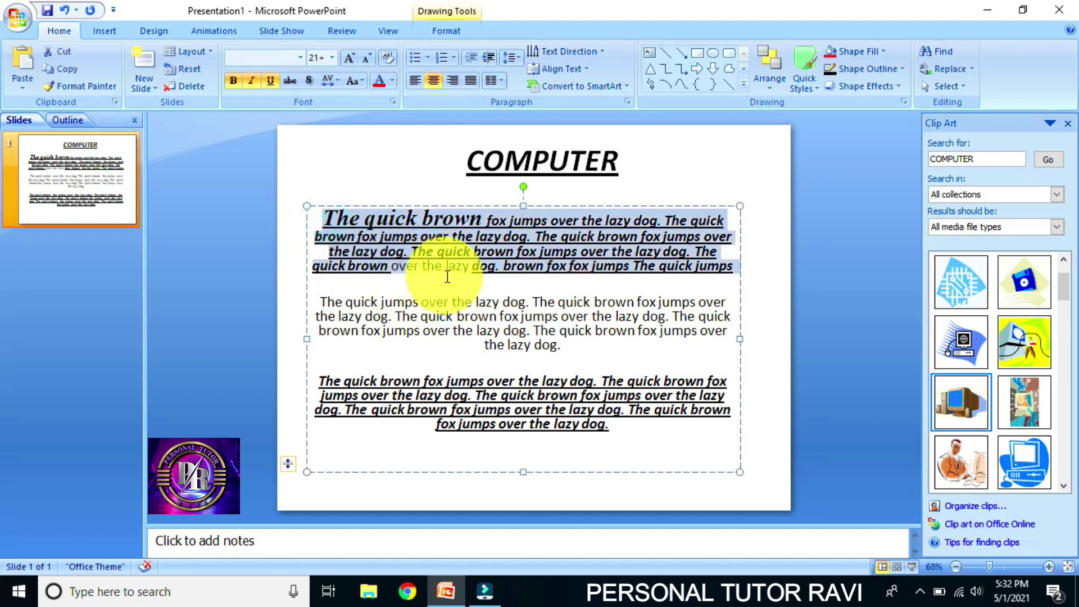
{"action": "left_click", "coordinate": [363, 79]}
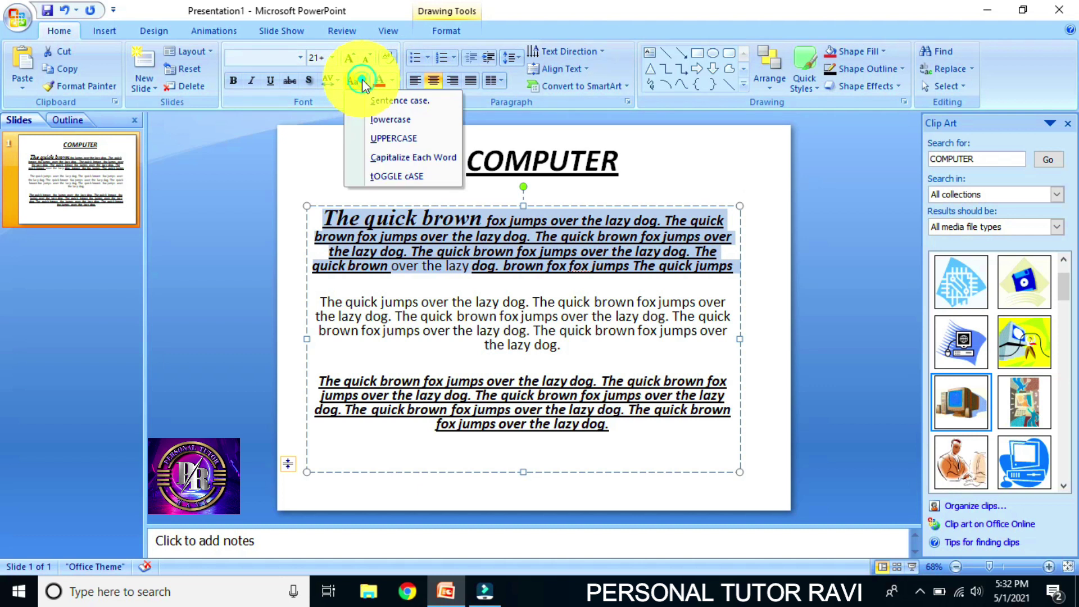
{"action": "left_click", "coordinate": [394, 119]}
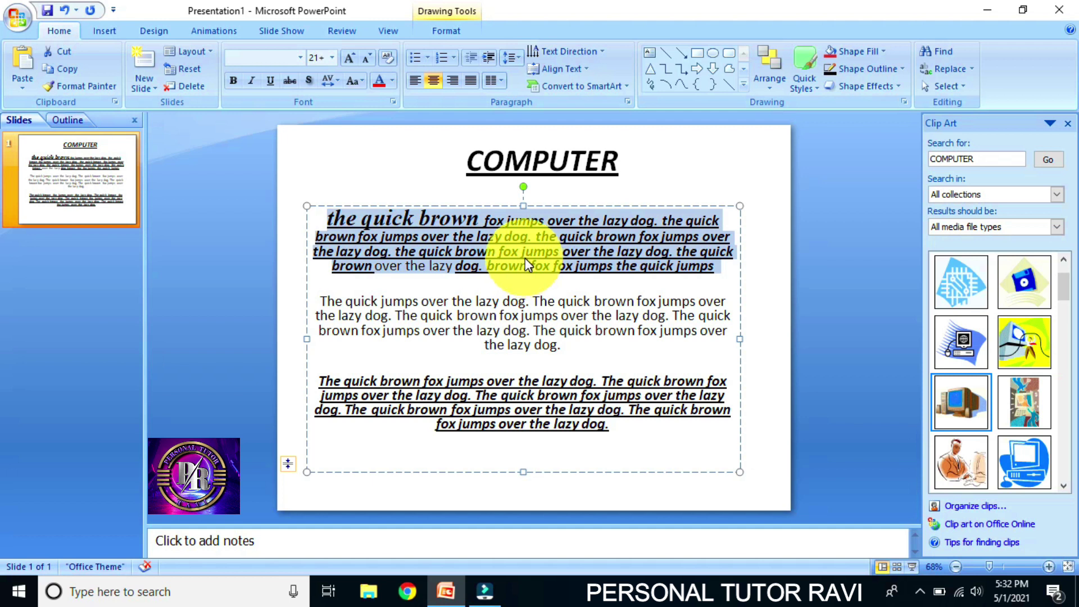
Change the first paragraph to UPPERCASE and follow with Capitalize Each Word
{"action": "left_click", "coordinate": [354, 82]}
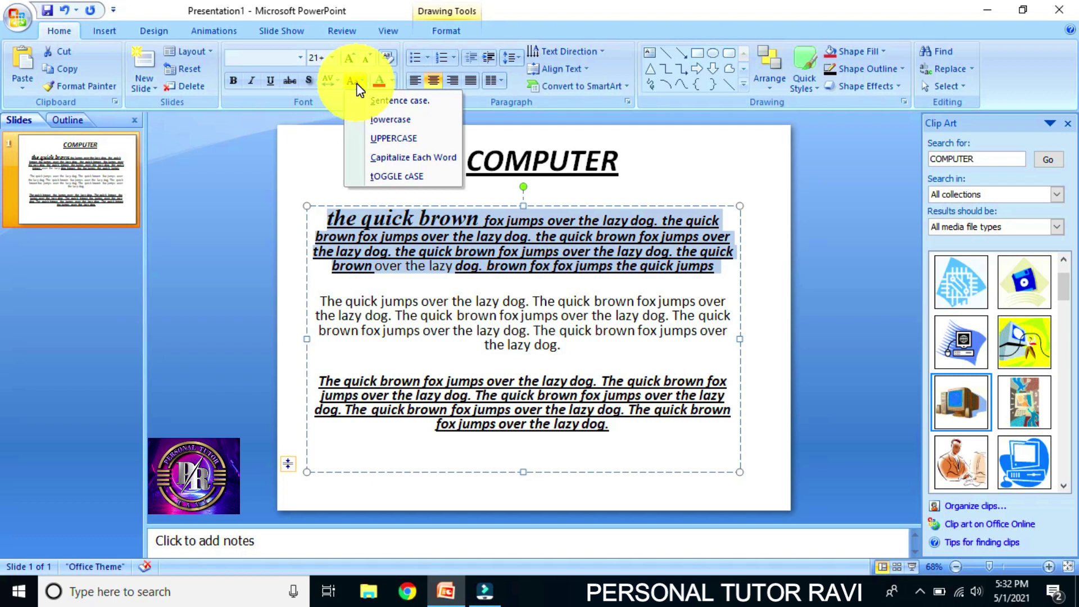
{"action": "left_click", "coordinate": [388, 138]}
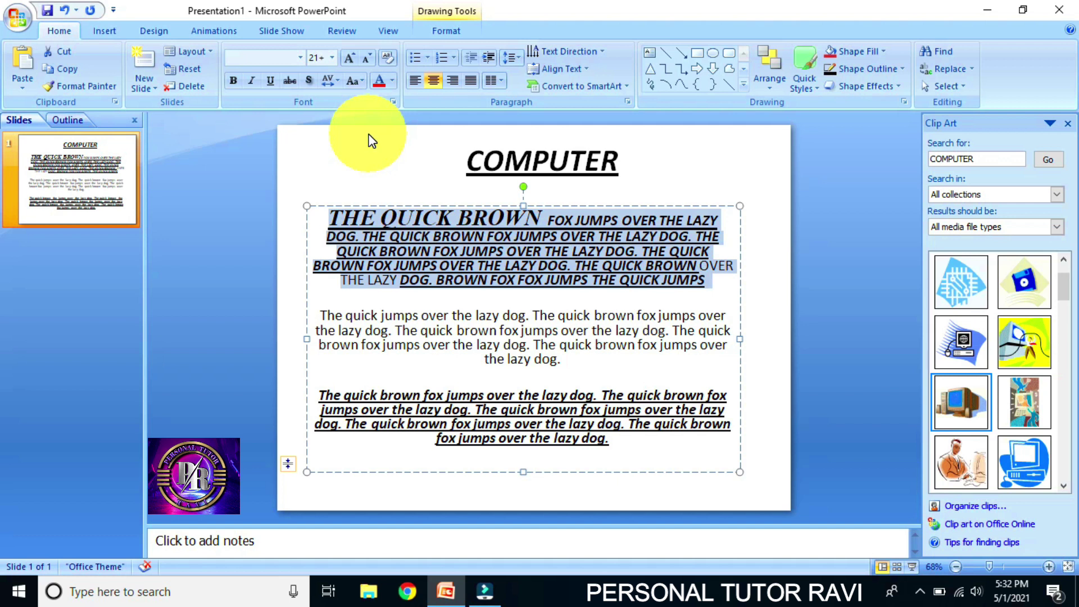
{"action": "left_click", "coordinate": [354, 82]}
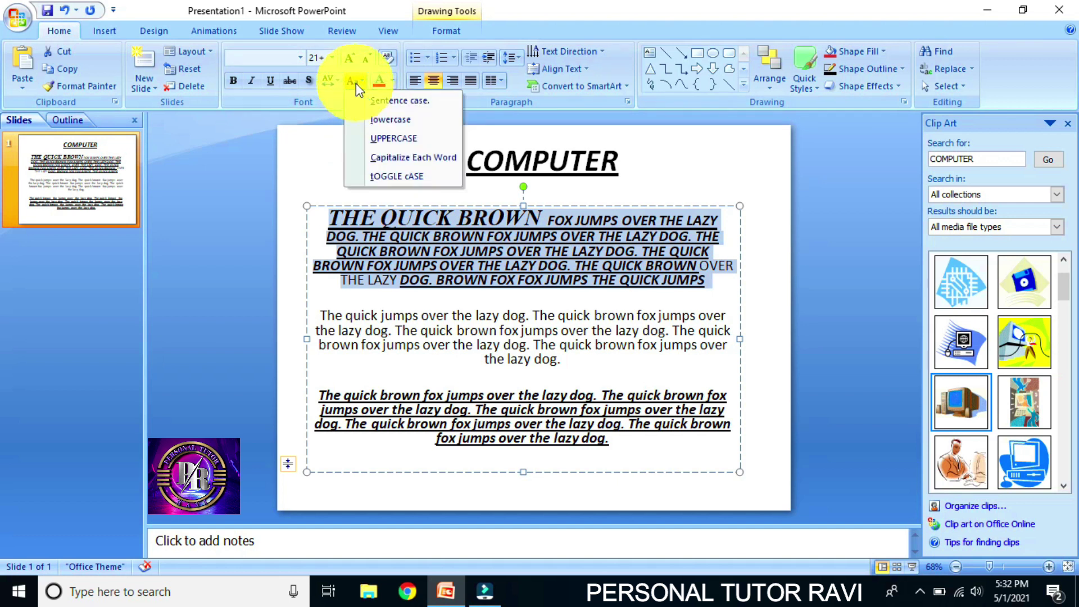
{"action": "left_click", "coordinate": [377, 160]}
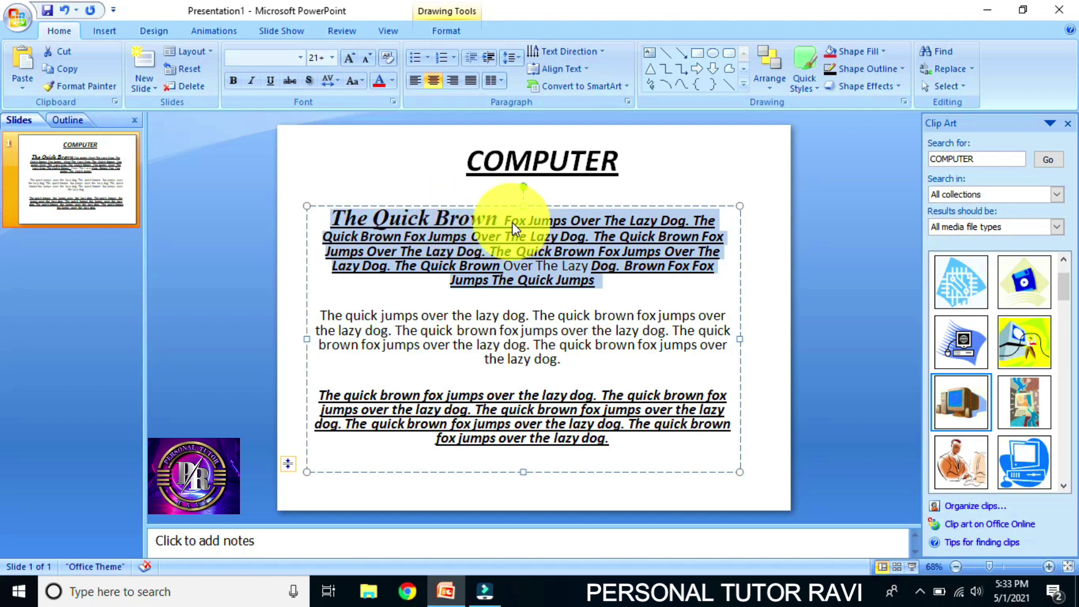
Apply tOGGLE cASE to the first paragraph and finish by converting it to Sentence case
{"action": "left_click", "coordinate": [356, 81]}
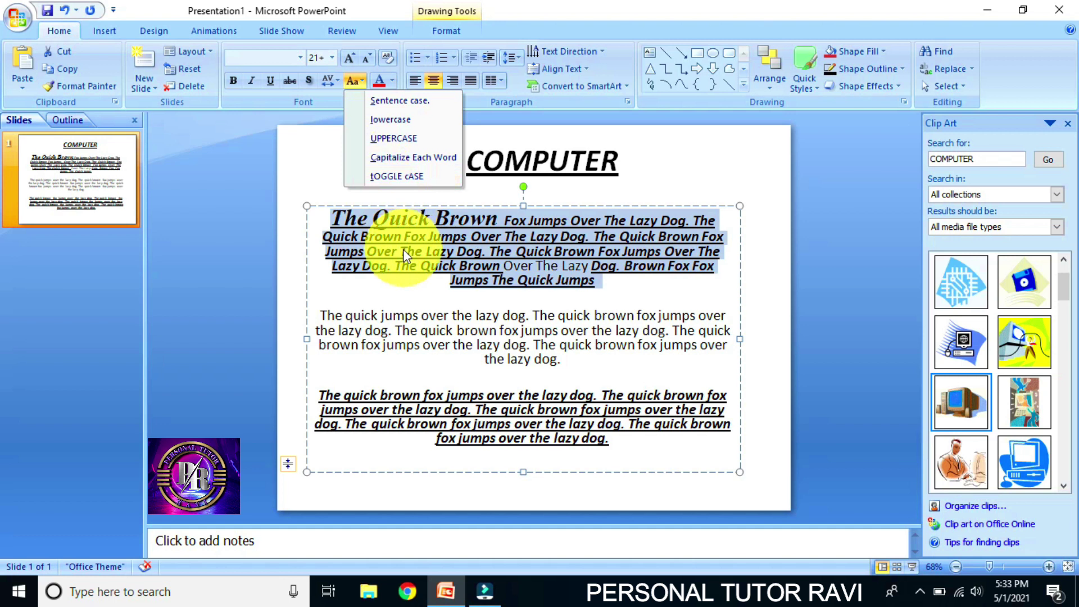
{"action": "left_click", "coordinate": [385, 178]}
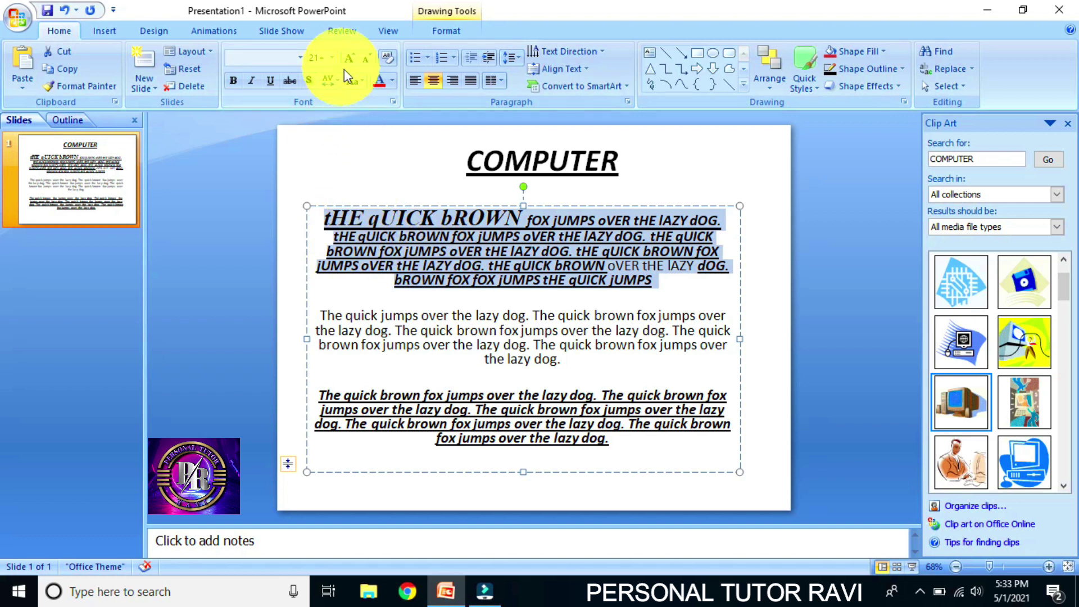
{"action": "left_click", "coordinate": [353, 81]}
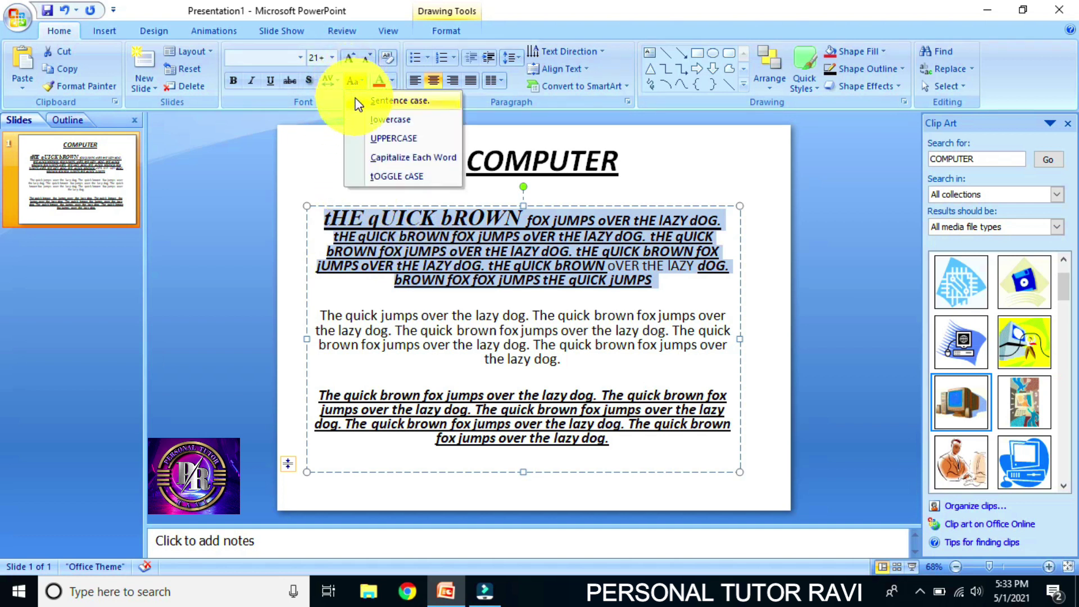
{"action": "left_click", "coordinate": [356, 100]}
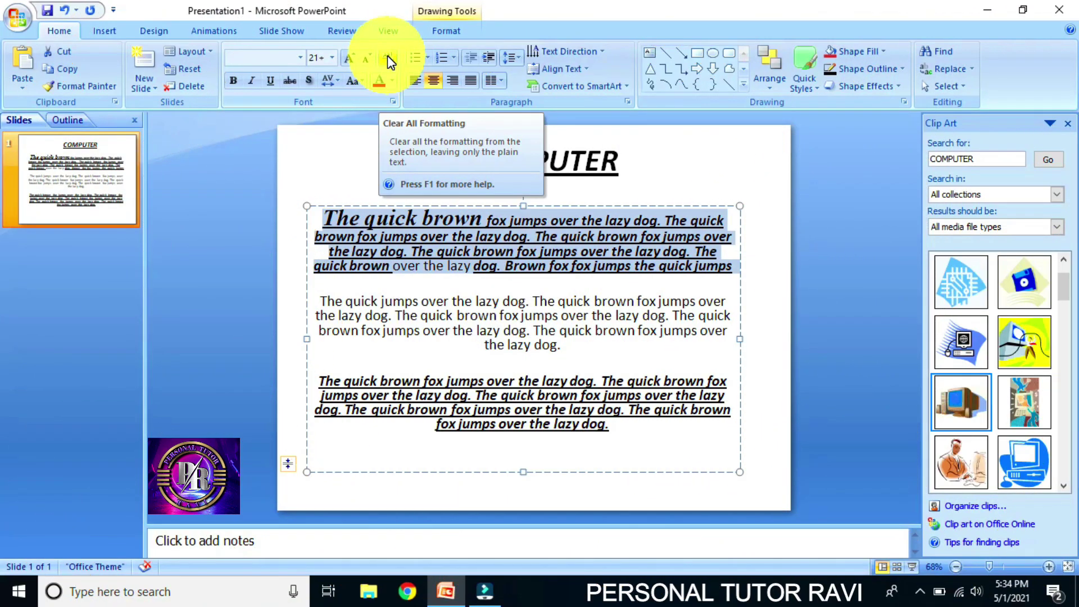
Clear all formatting from the three body paragraphs below the COMPUTER title
{"action": "left_click_drag", "start_coordinate": [624, 440], "coordinate": [326, 221]}
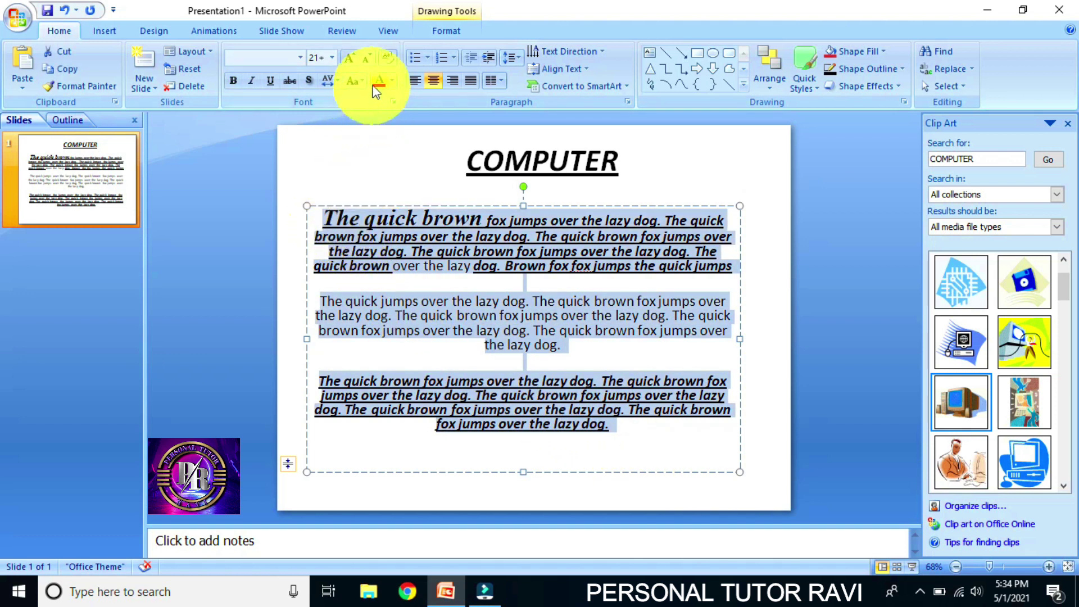
{"action": "left_click", "coordinate": [386, 59]}
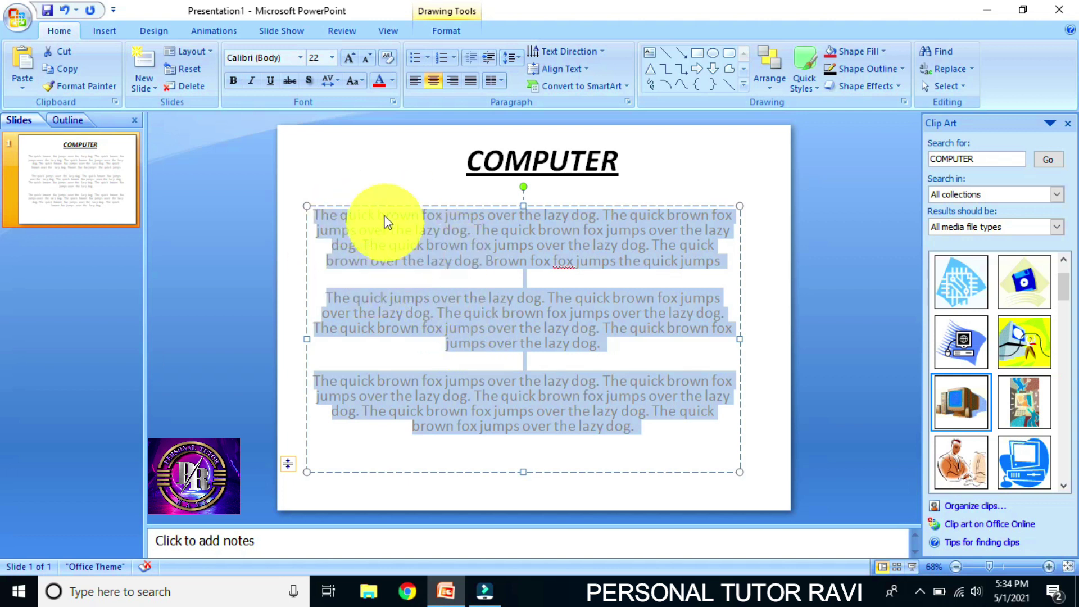
{"action": "left_click", "coordinate": [391, 82]}
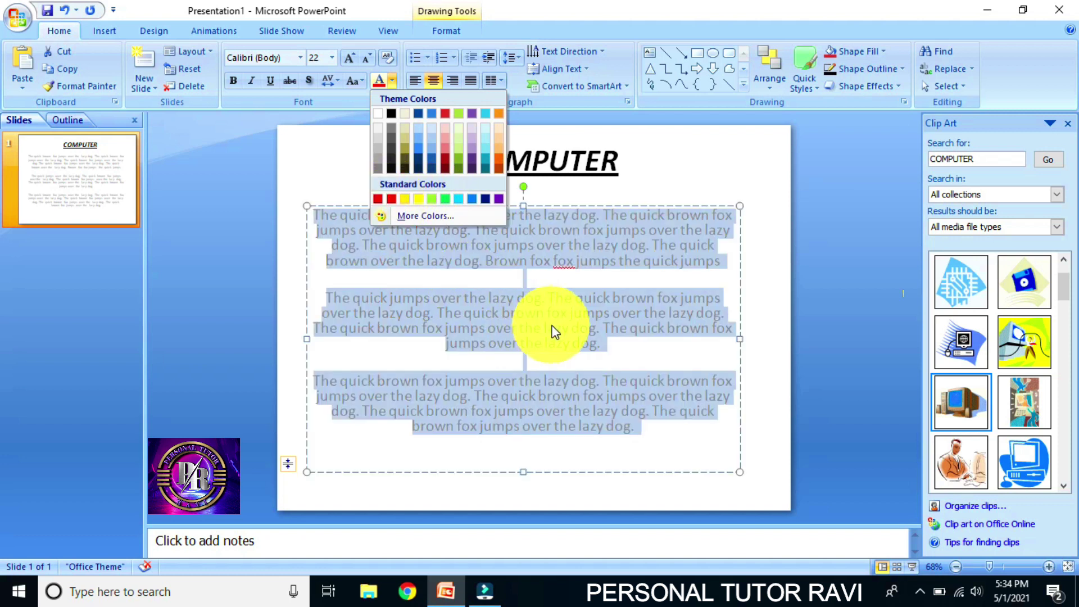
{"action": "left_click", "coordinate": [549, 328]}
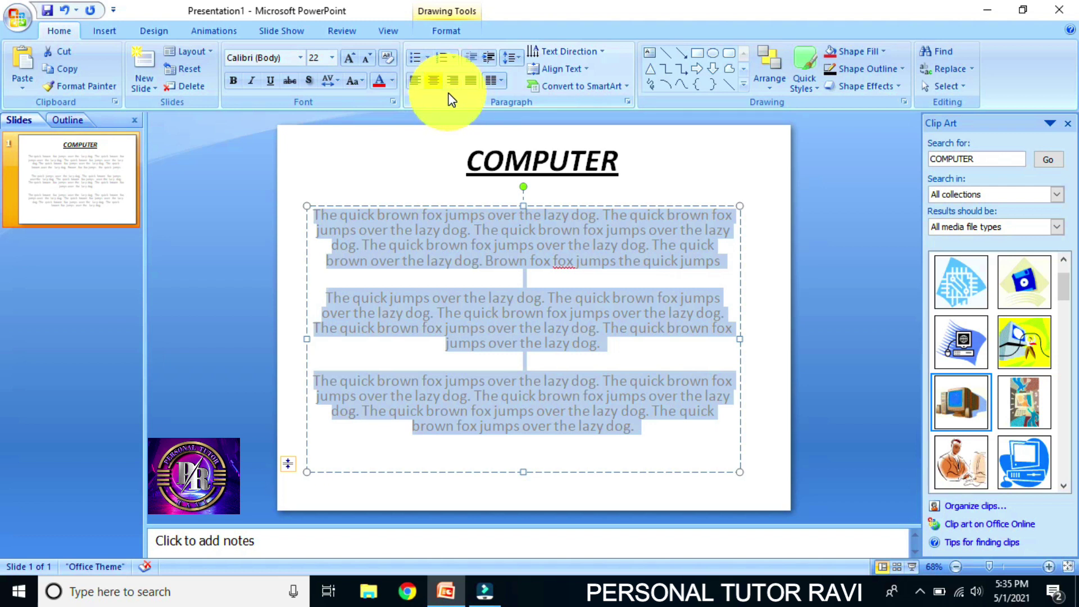
Align the three body paragraphs left, center and right in turn, finishing with left alignment
{"action": "left_click", "coordinate": [416, 82]}
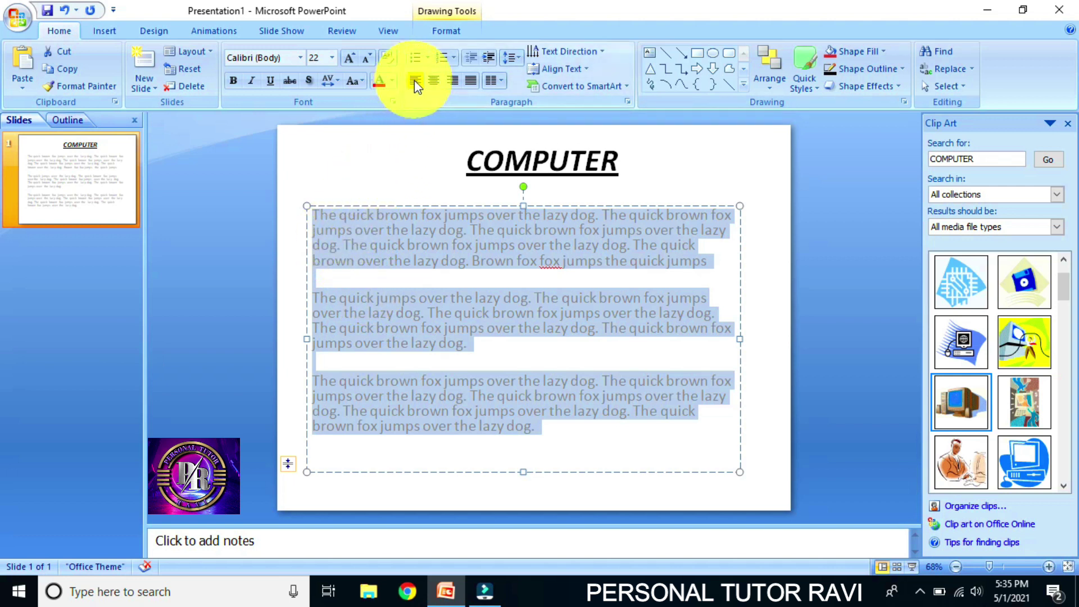
{"action": "left_click", "coordinate": [434, 81]}
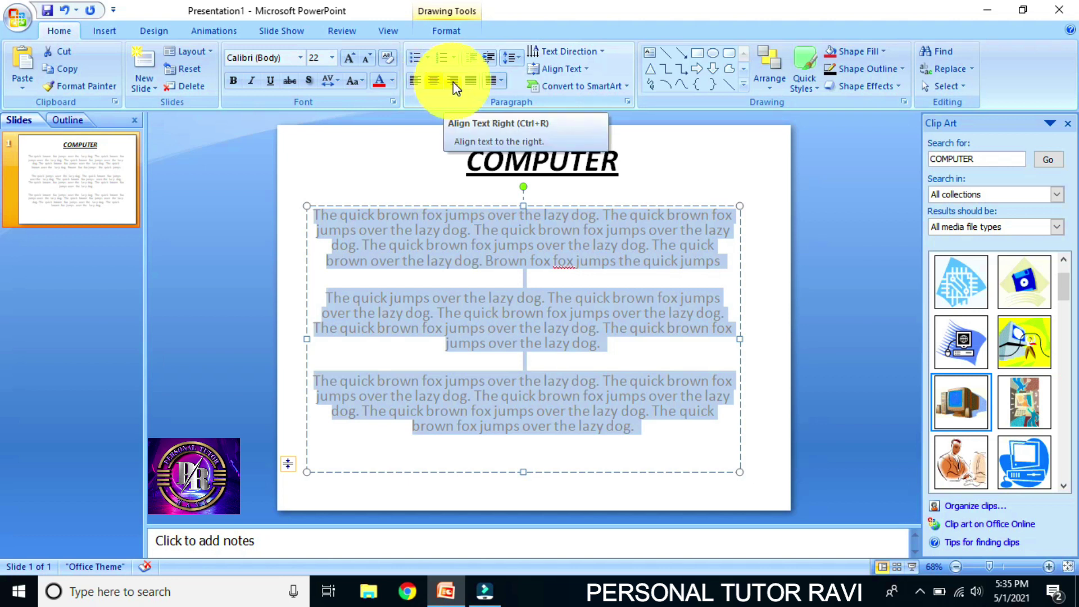
{"action": "left_click", "coordinate": [454, 82]}
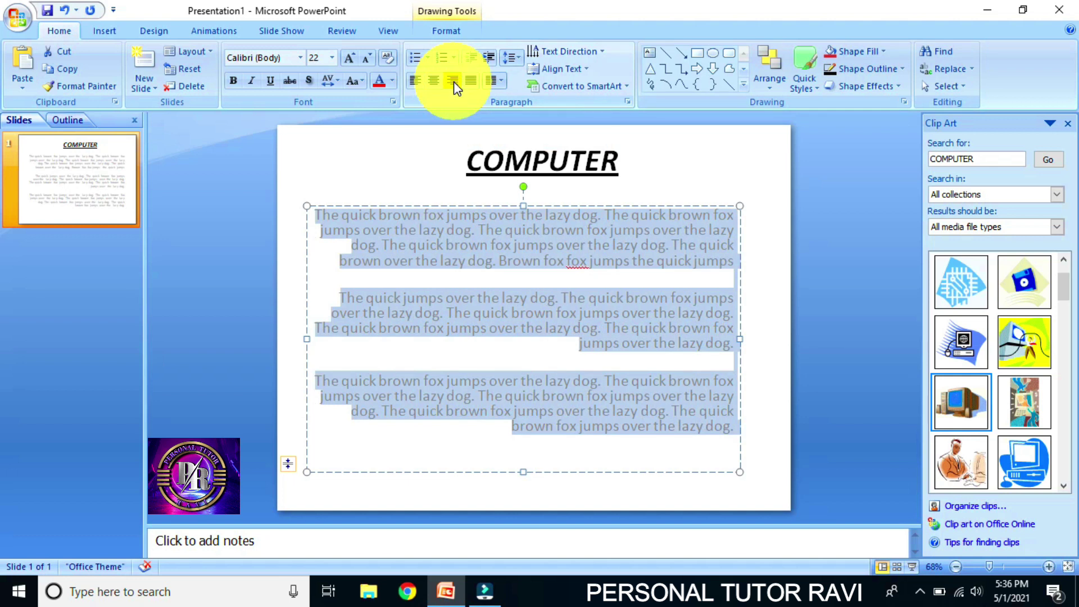
{"action": "left_click", "coordinate": [420, 84]}
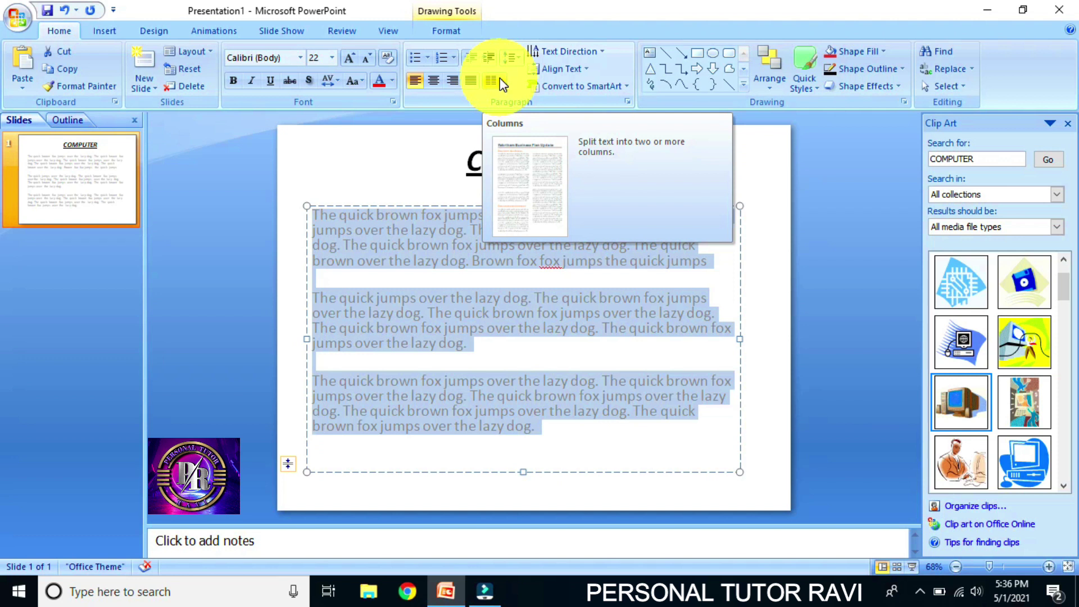
Try laying out the body text in two columns and in three columns, and undo both column changes
{"action": "left_click", "coordinate": [502, 83]}
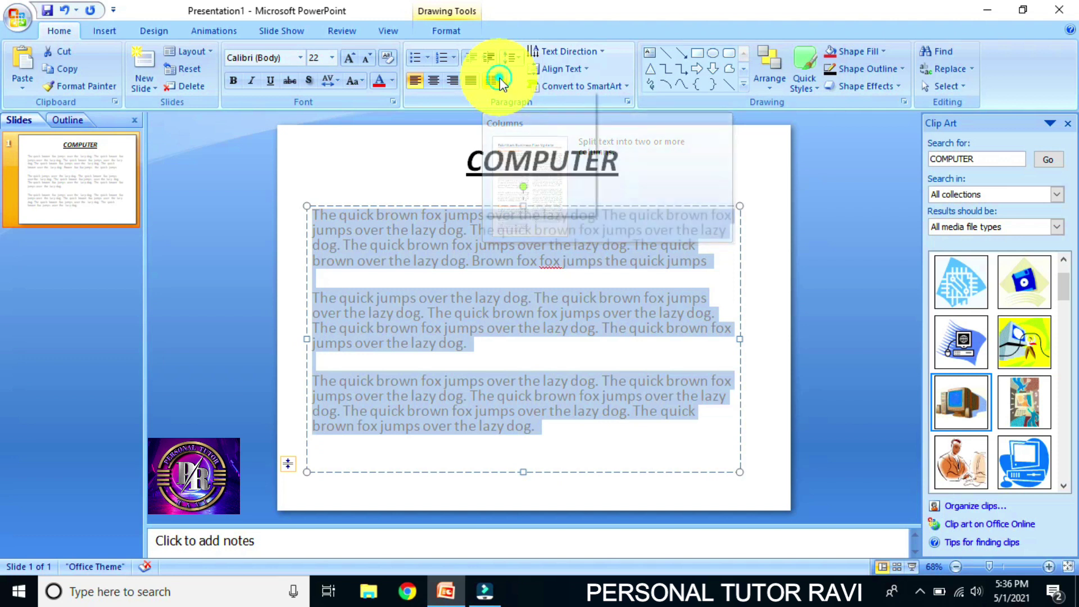
{"action": "left_click", "coordinate": [522, 144]}
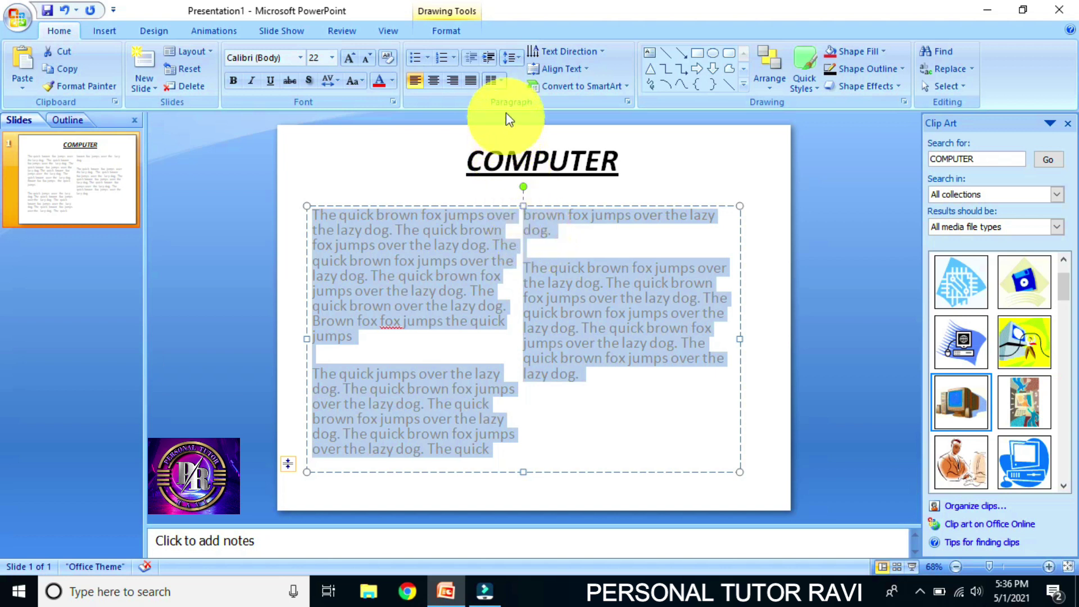
{"action": "left_click", "coordinate": [497, 81]}
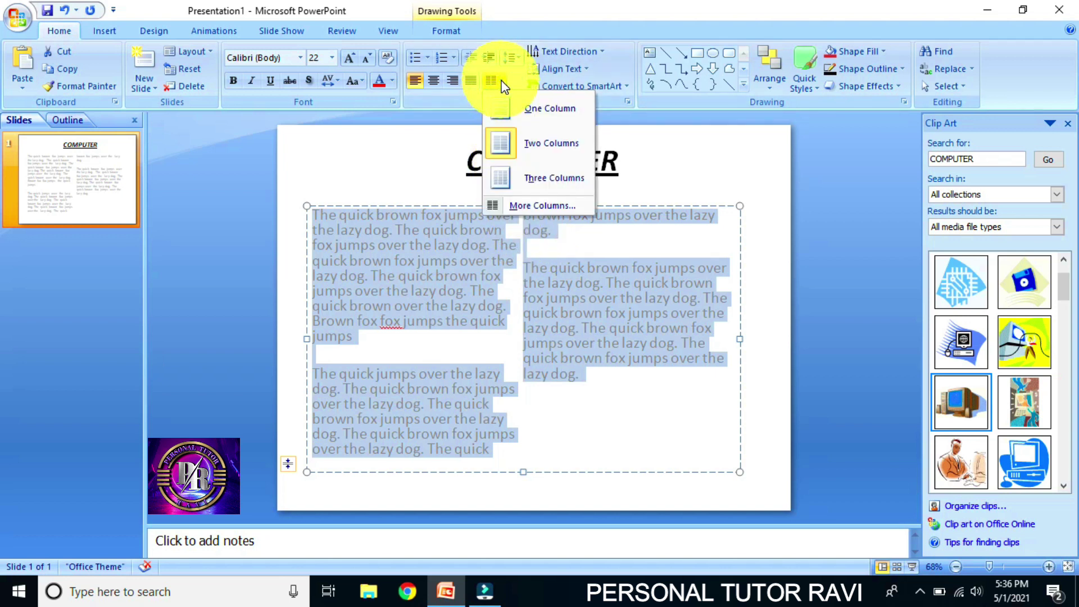
{"action": "left_click", "coordinate": [547, 186]}
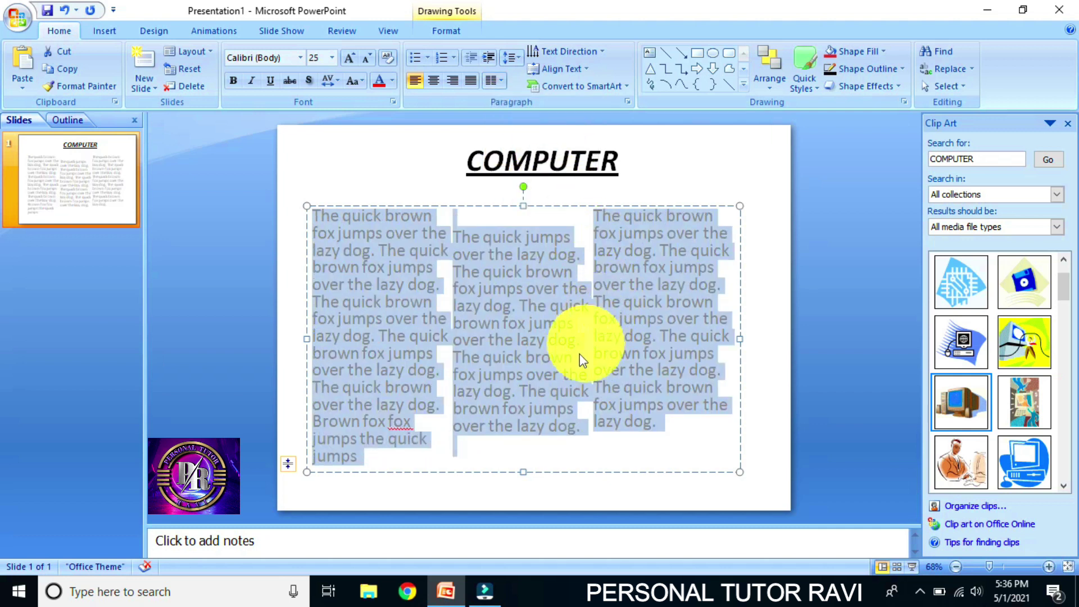
{"action": "key", "text": "ctrl+z"}
{"action": "key", "text": "ctrl+z"}
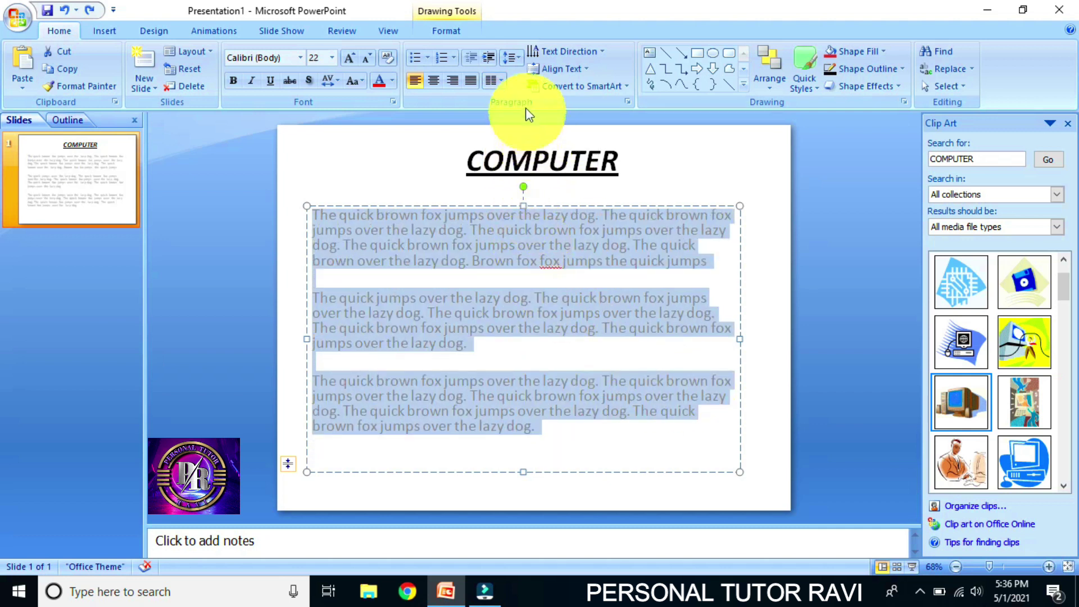
Enlarge the body text to size 26 while trying round bullets on its paragraphs, and set the bullets to None
{"action": "left_click", "coordinate": [415, 61]}
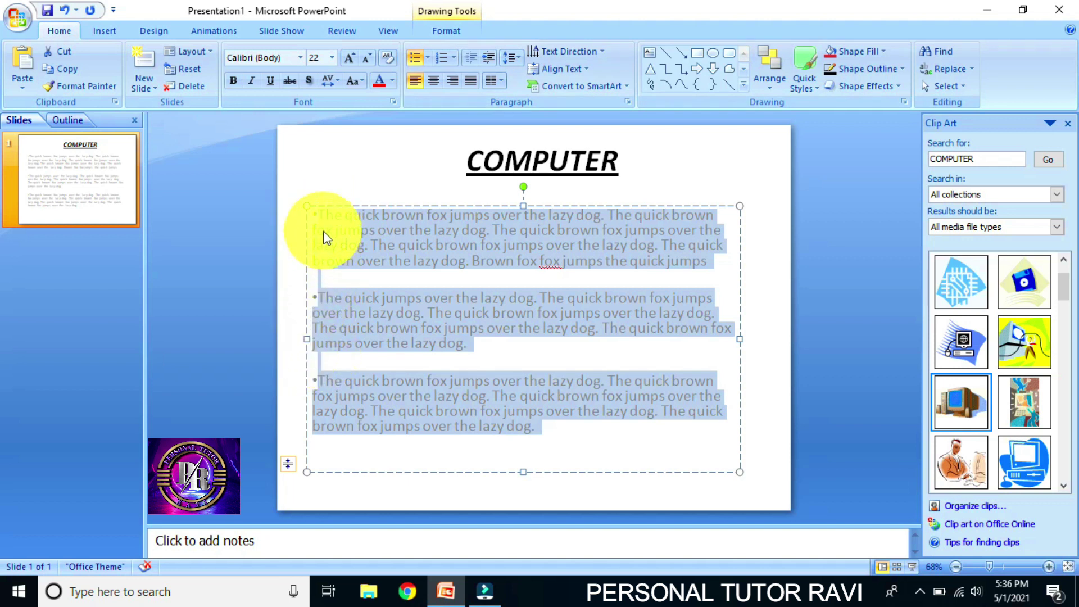
{"action": "left_click", "coordinate": [350, 58]}
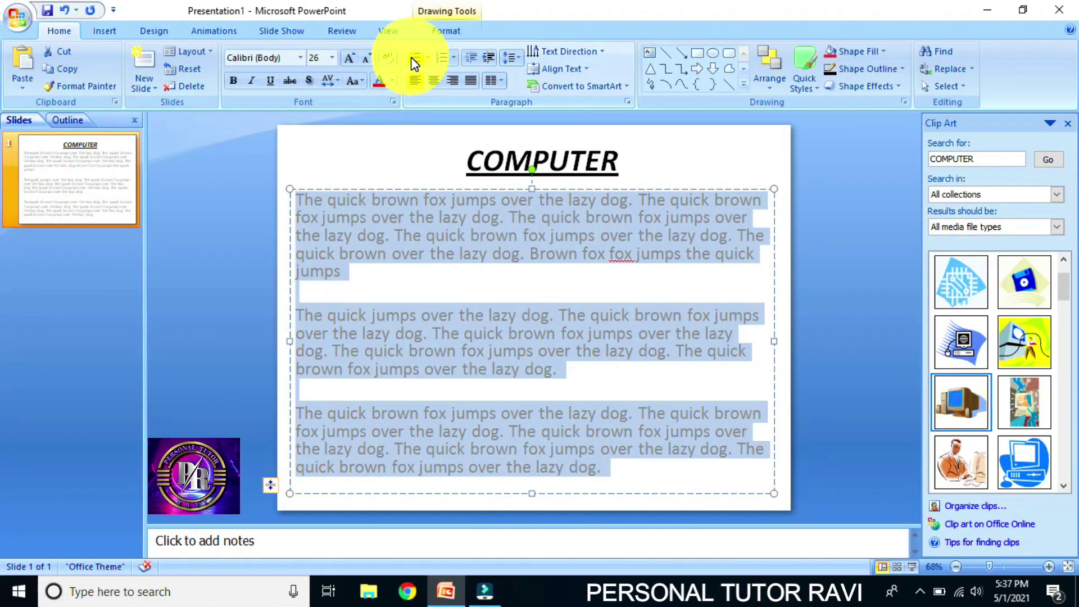
{"action": "left_click", "coordinate": [415, 58]}
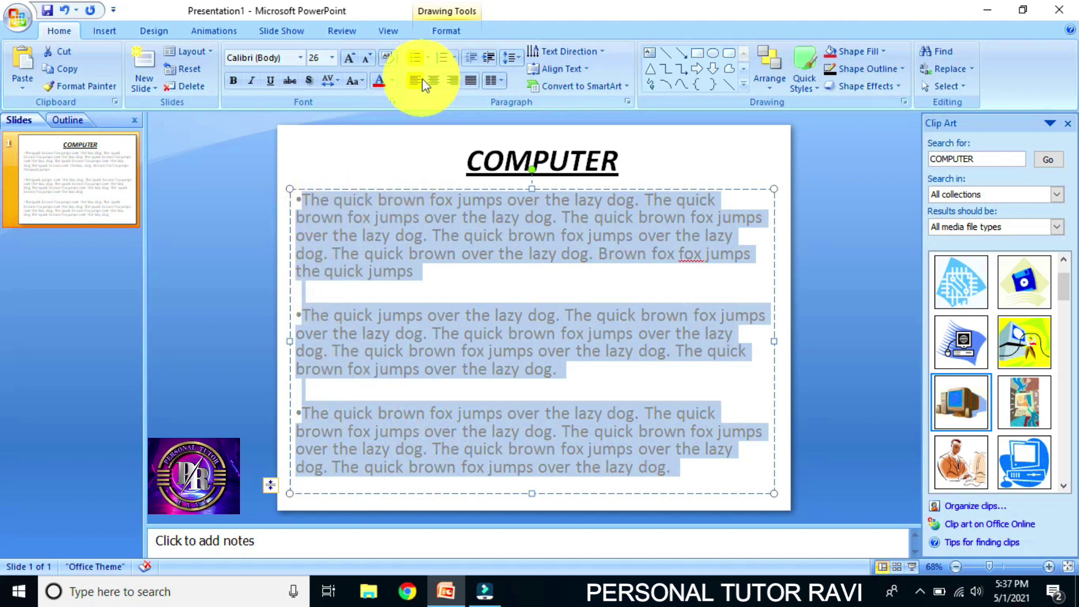
{"action": "left_click", "coordinate": [430, 58]}
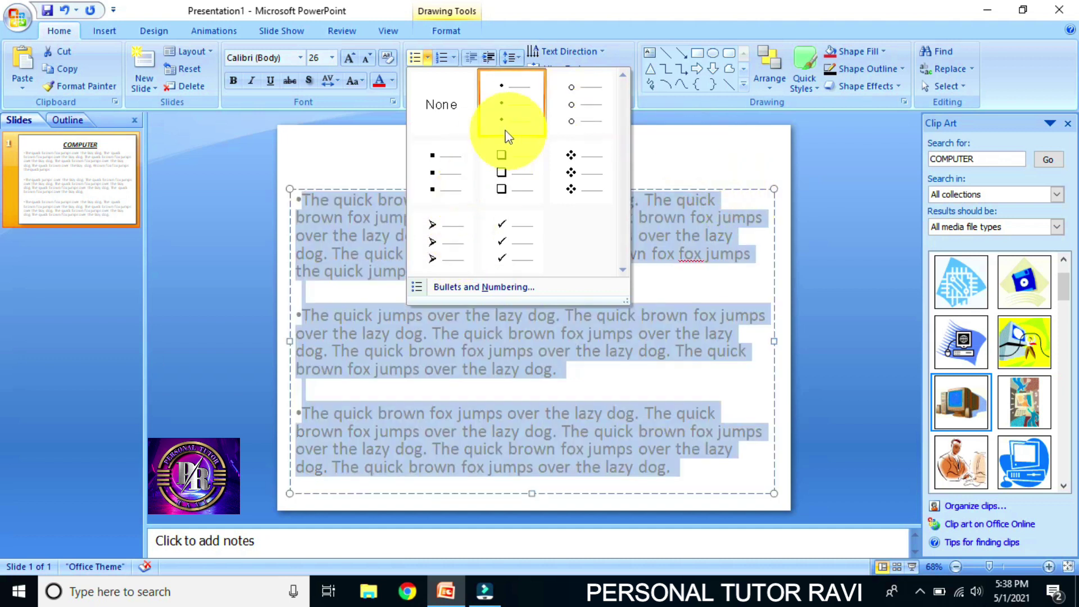
{"action": "left_click", "coordinate": [456, 112]}
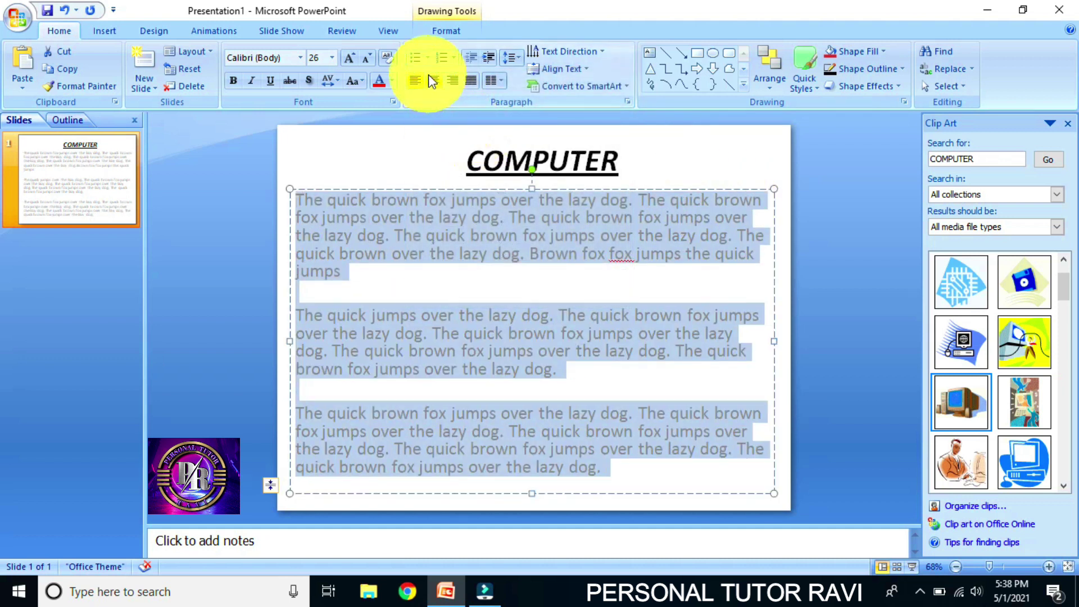
{"action": "left_click", "coordinate": [454, 59]}
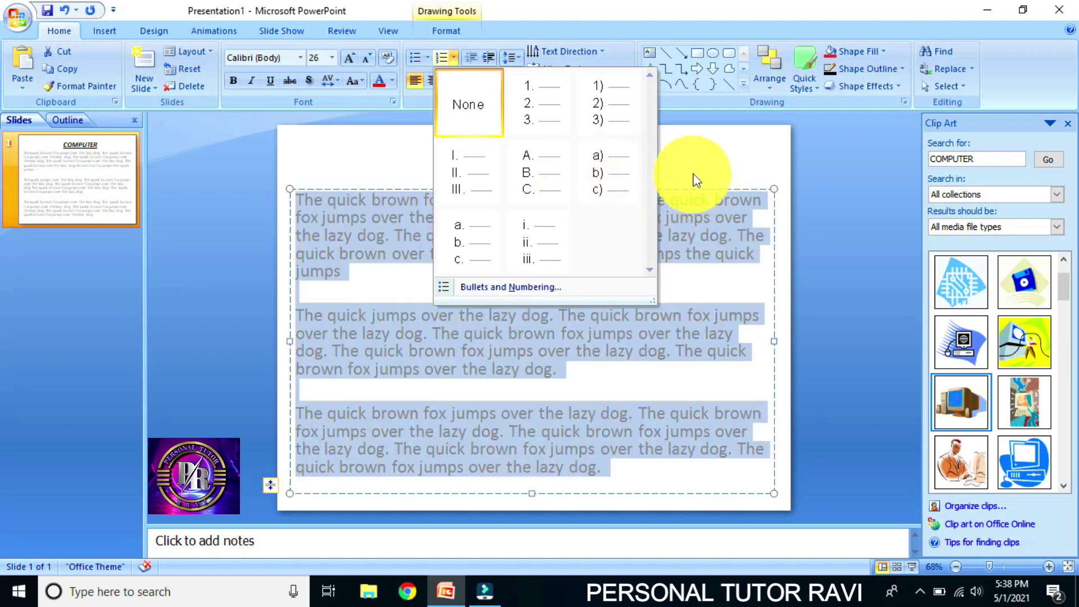
{"action": "left_click", "coordinate": [693, 173]}
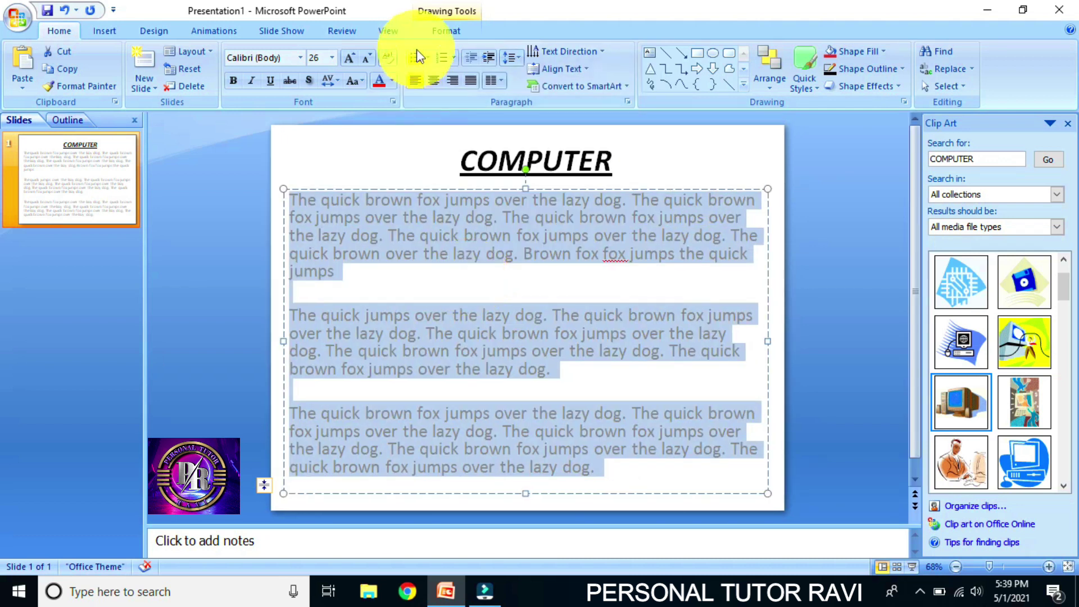
Increase the indent of the body paragraphs by several levels and decrease it back to the original level
{"action": "left_click", "coordinate": [493, 60]}
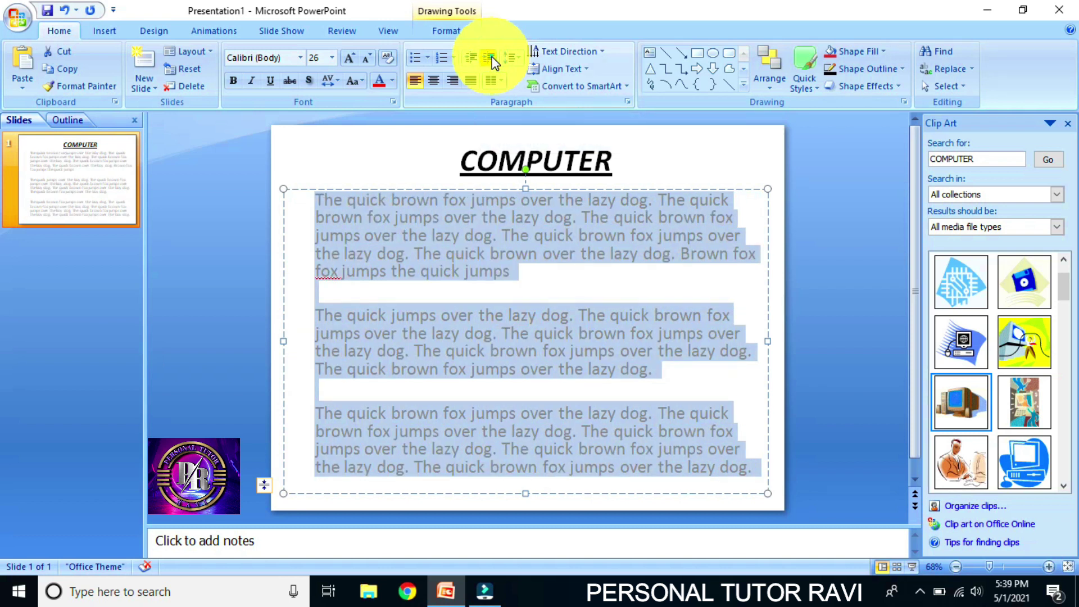
{"action": "left_click", "coordinate": [493, 59]}
{"action": "left_click", "coordinate": [493, 60]}
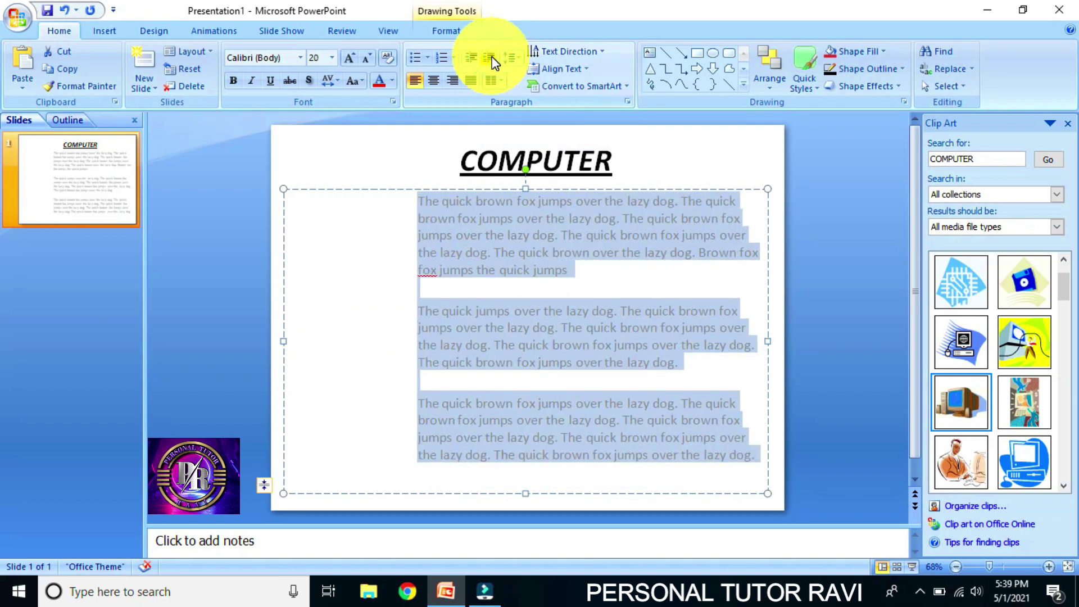
{"action": "left_click", "coordinate": [493, 60]}
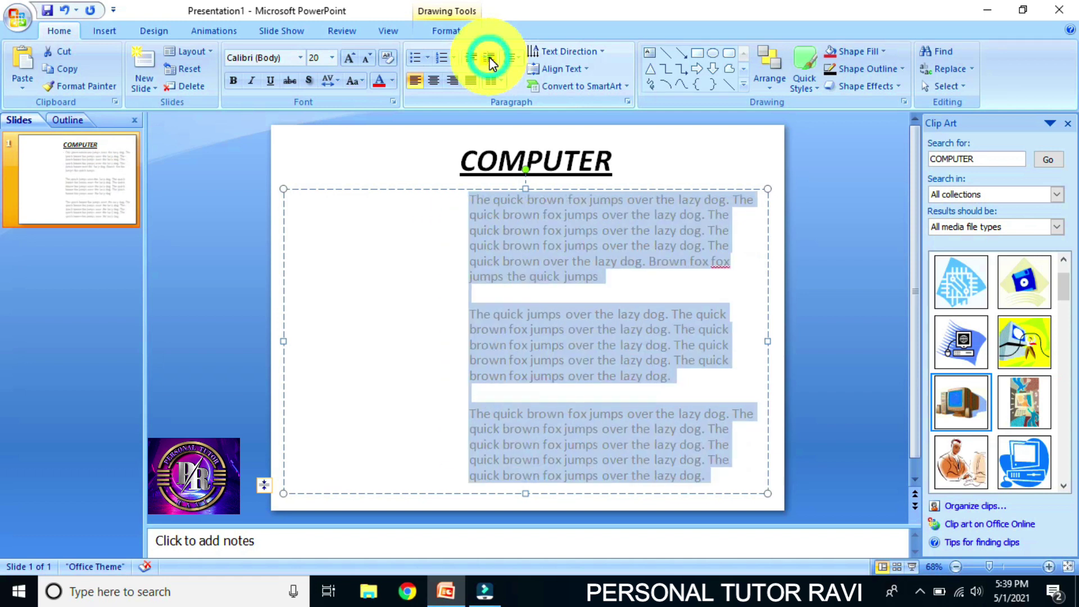
{"action": "left_click", "coordinate": [468, 56]}
{"action": "left_click", "coordinate": [468, 56]}
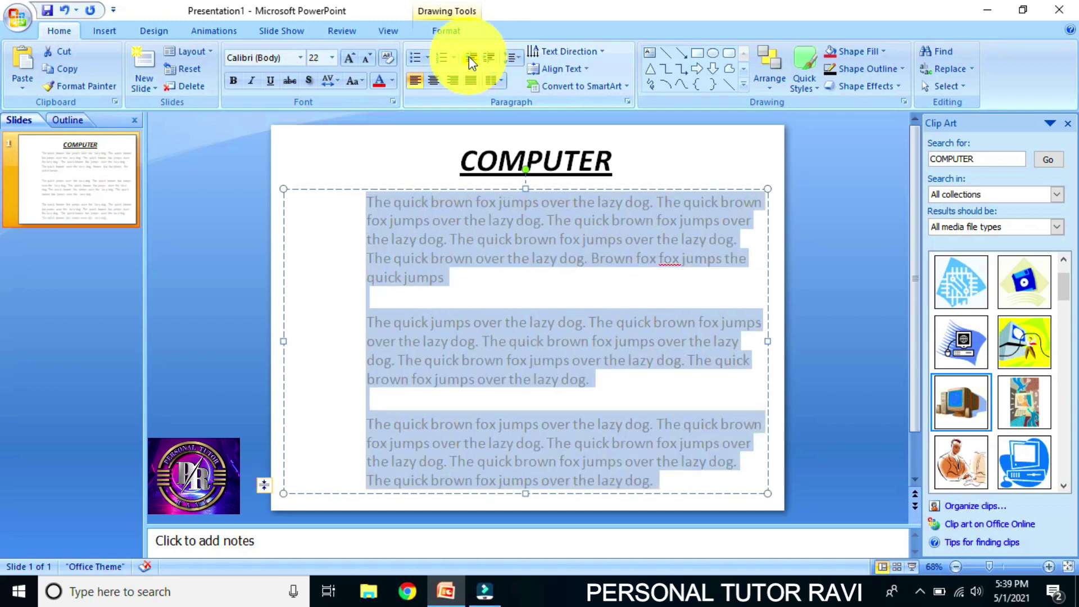
{"action": "left_click", "coordinate": [468, 56]}
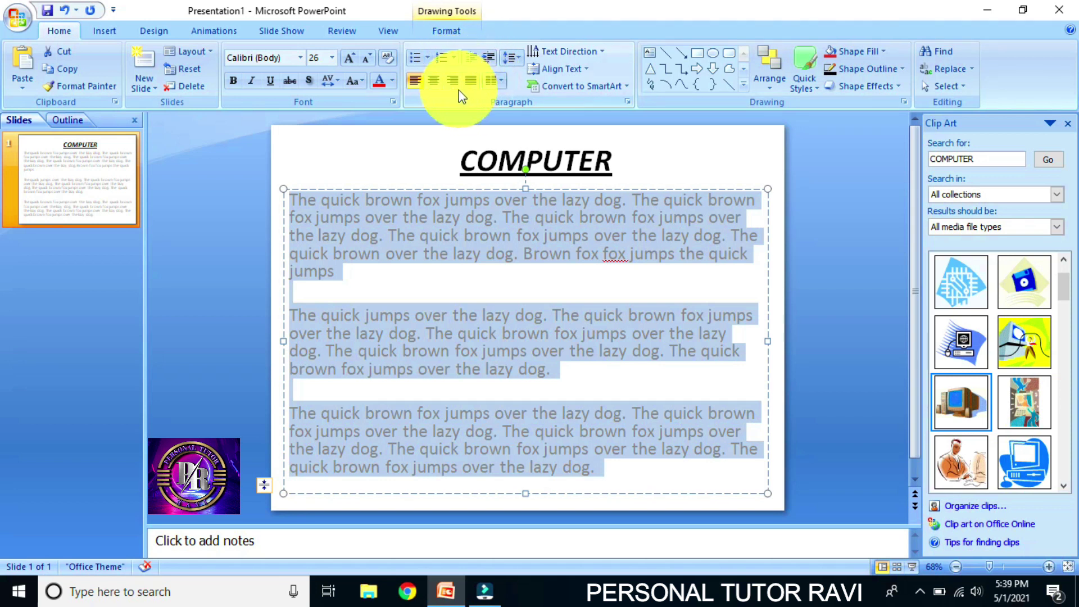
Try a line spacing of 3.0 on the body paragraphs and undo it
{"action": "left_click", "coordinate": [516, 56]}
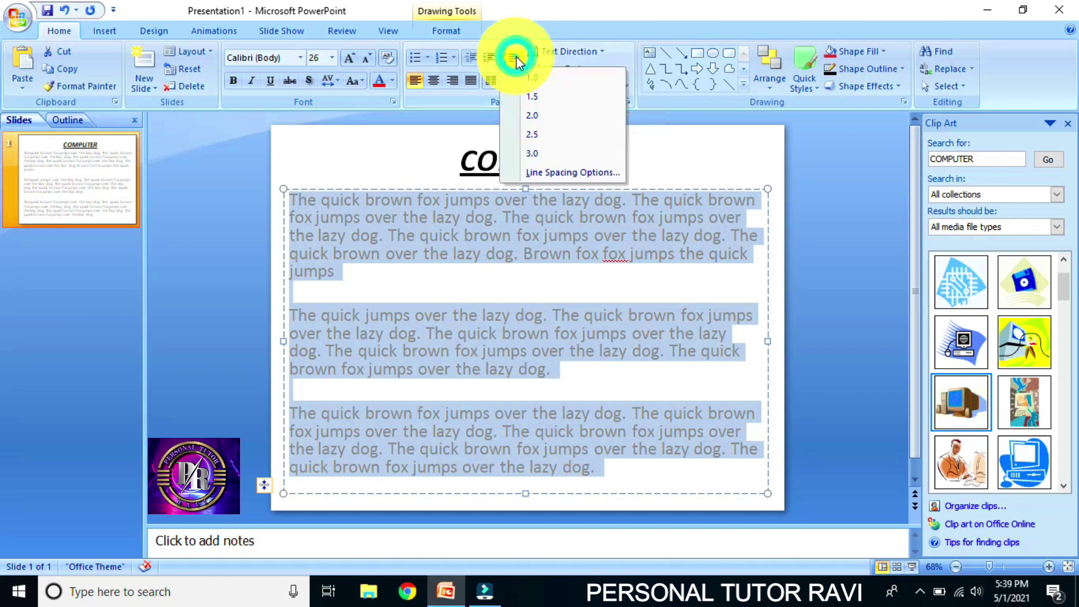
{"action": "left_click", "coordinate": [541, 159]}
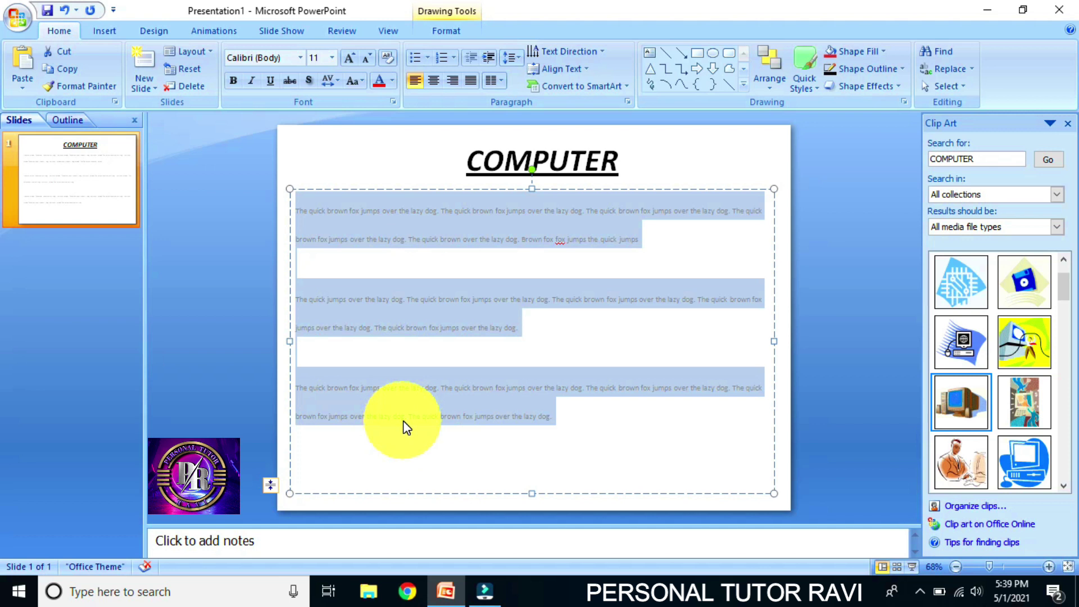
{"action": "key", "text": "ctrl+z"}
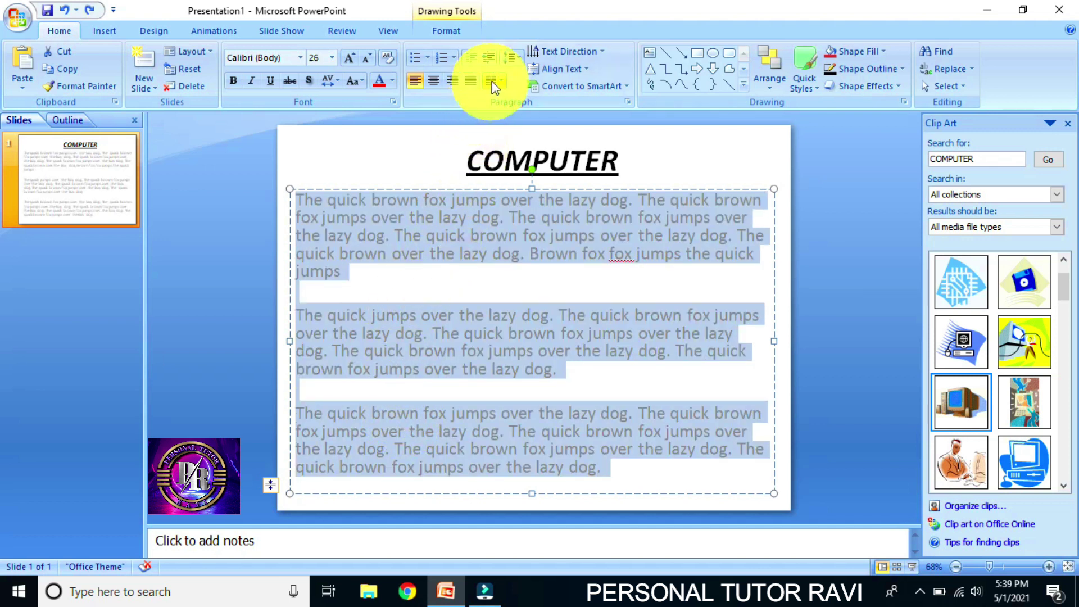
{"action": "left_click", "coordinate": [511, 56]}
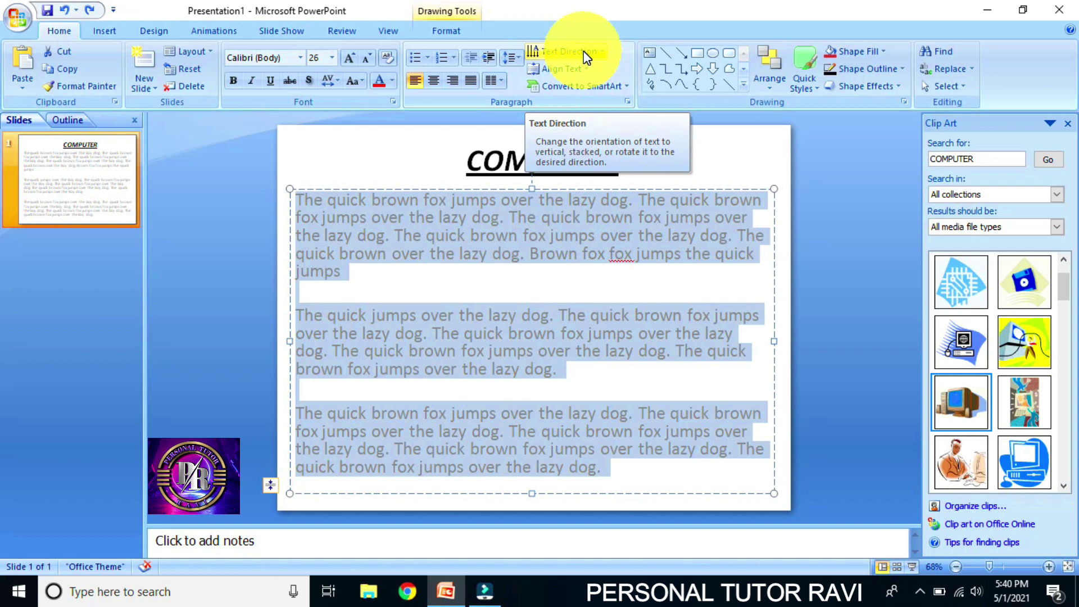
Try rotating all the body text by 90° and undo the rotation
{"action": "left_click", "coordinate": [586, 56]}
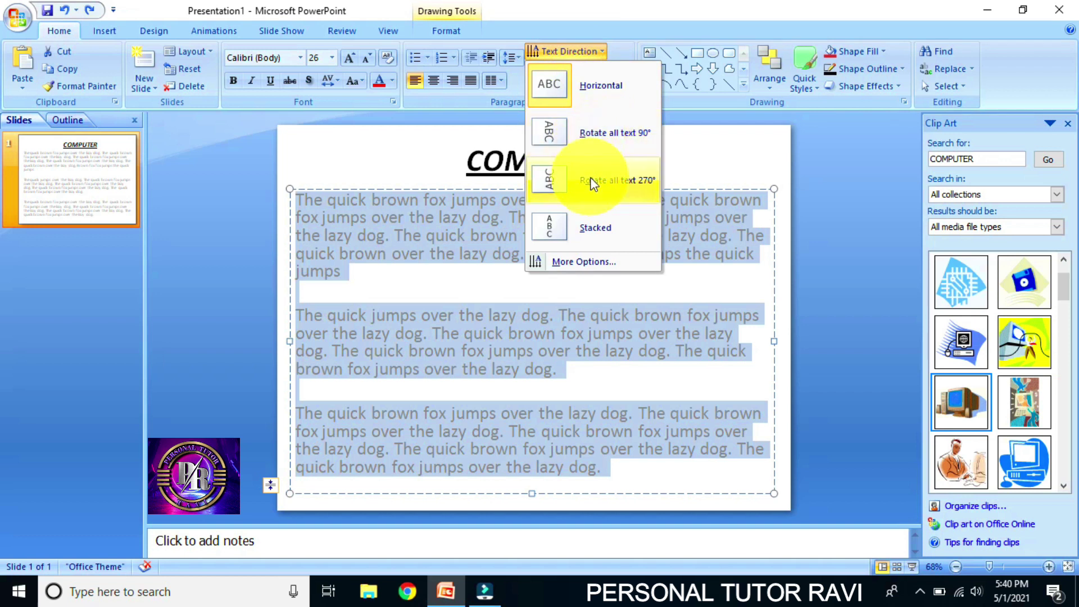
{"action": "left_click", "coordinate": [601, 143]}
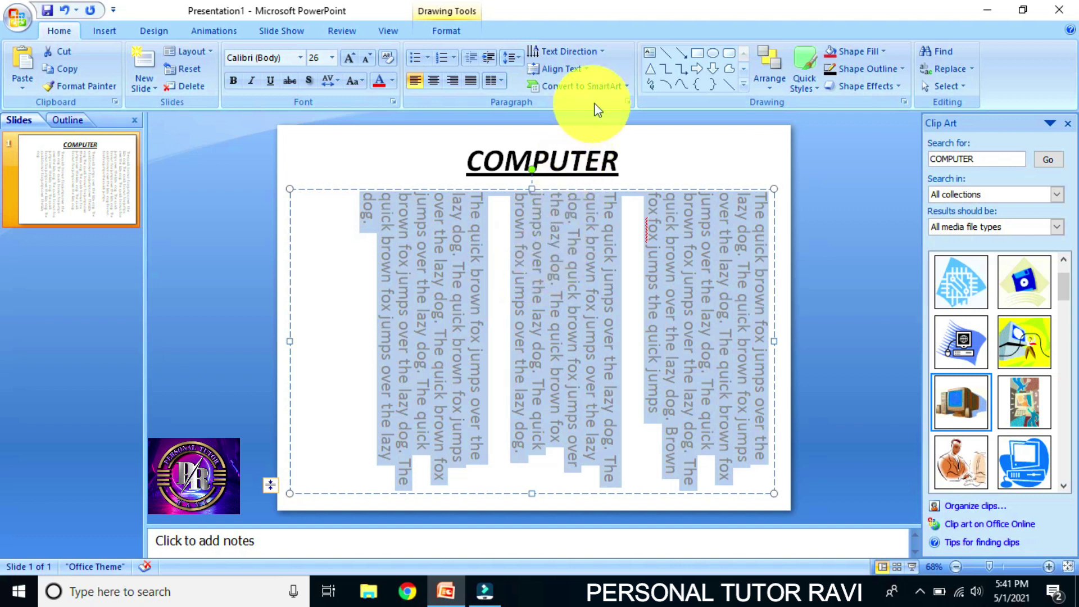
{"action": "key", "text": "ctrl+z"}
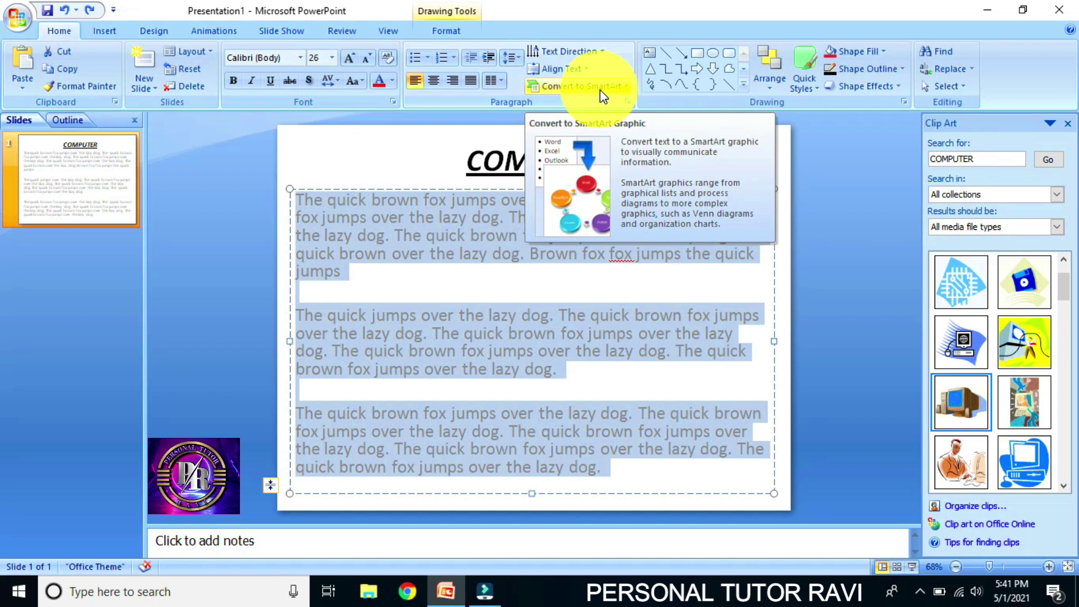
{"action": "left_click", "coordinate": [599, 90]}
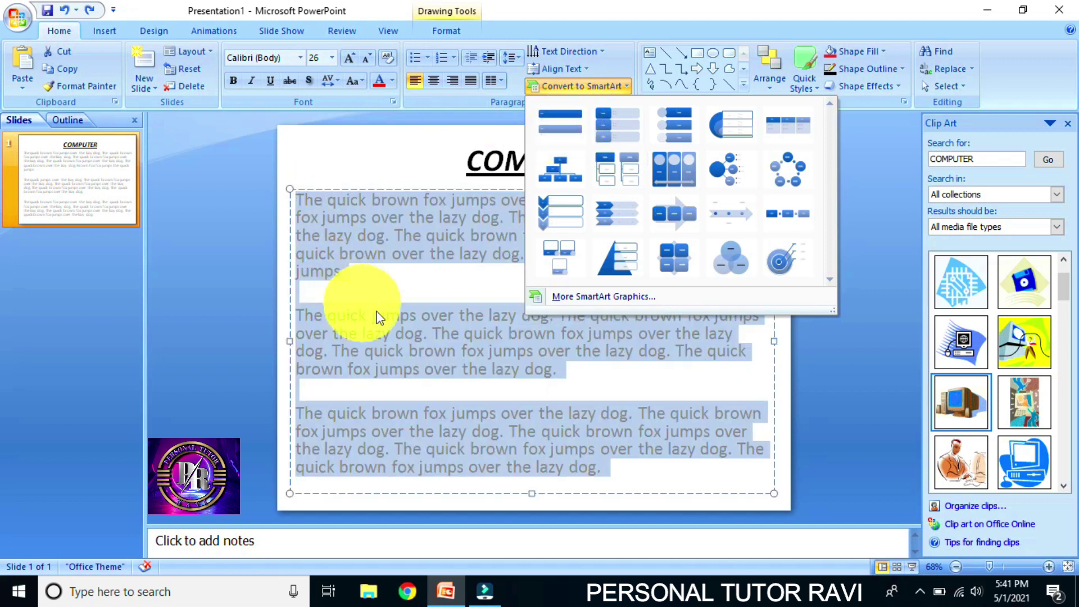
{"action": "left_click", "coordinate": [439, 289]}
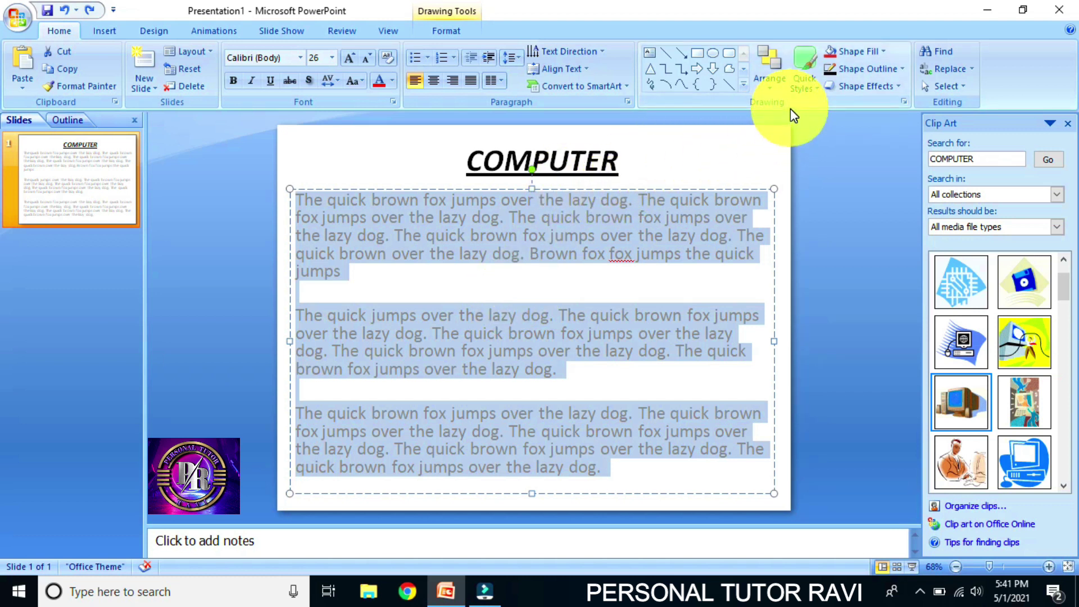
Draw a nearly horizontal straight arrow pointing right in the gap between the first and second body paragraphs, and deselect it
{"action": "left_click", "coordinate": [744, 85]}
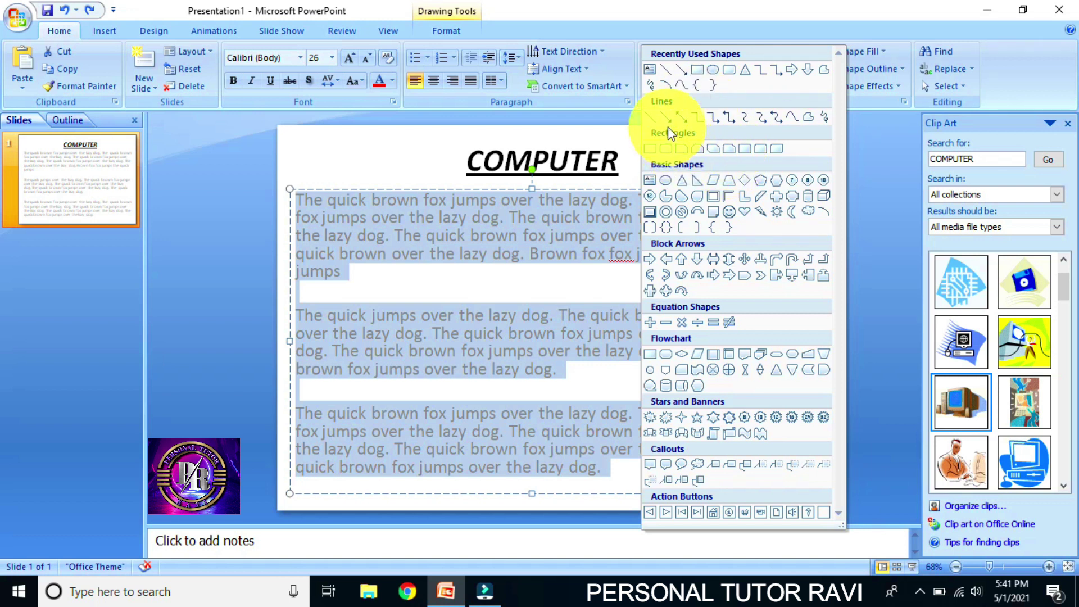
{"action": "left_click", "coordinate": [652, 117]}
{"action": "left_click_drag", "start_coordinate": [393, 288], "coordinate": [615, 279]}
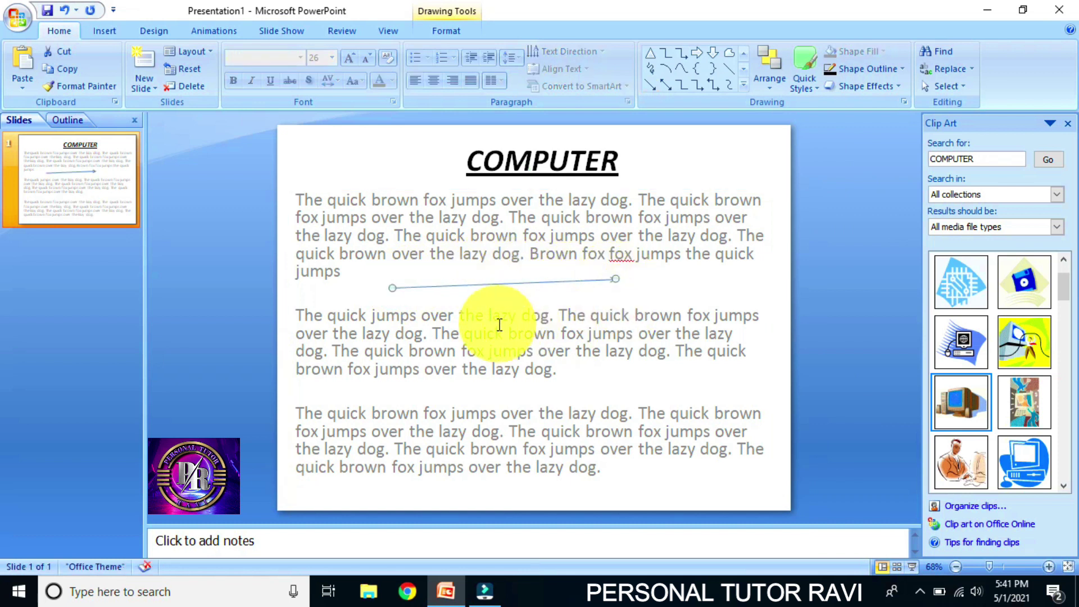
{"action": "left_click", "coordinate": [567, 298]}
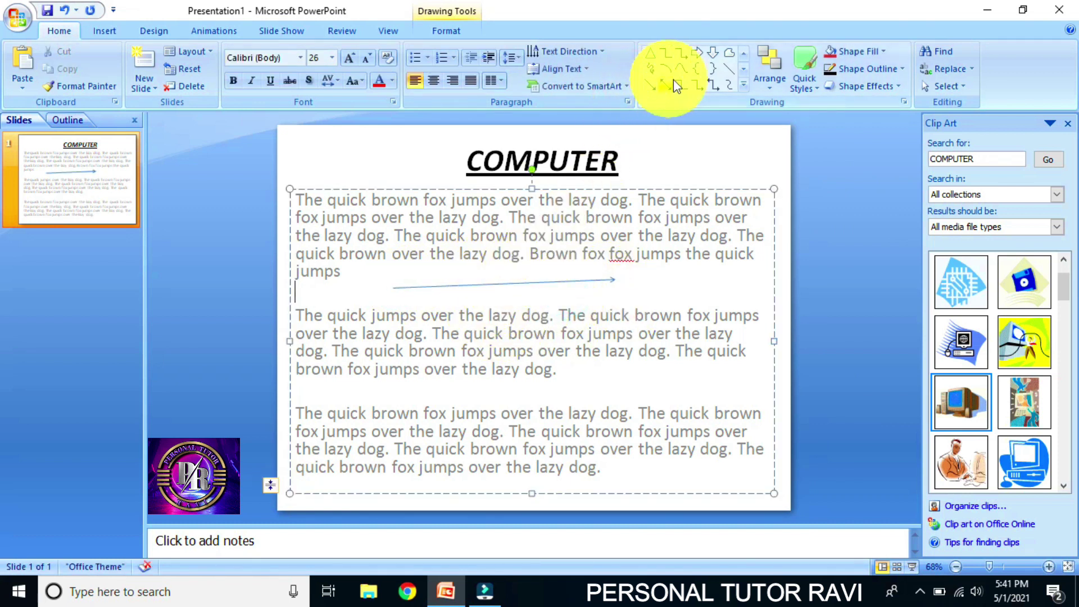
Draw an oval about 1.08" high and 0.92" wide just beyond the arrow's tip
{"action": "left_click", "coordinate": [743, 84]}
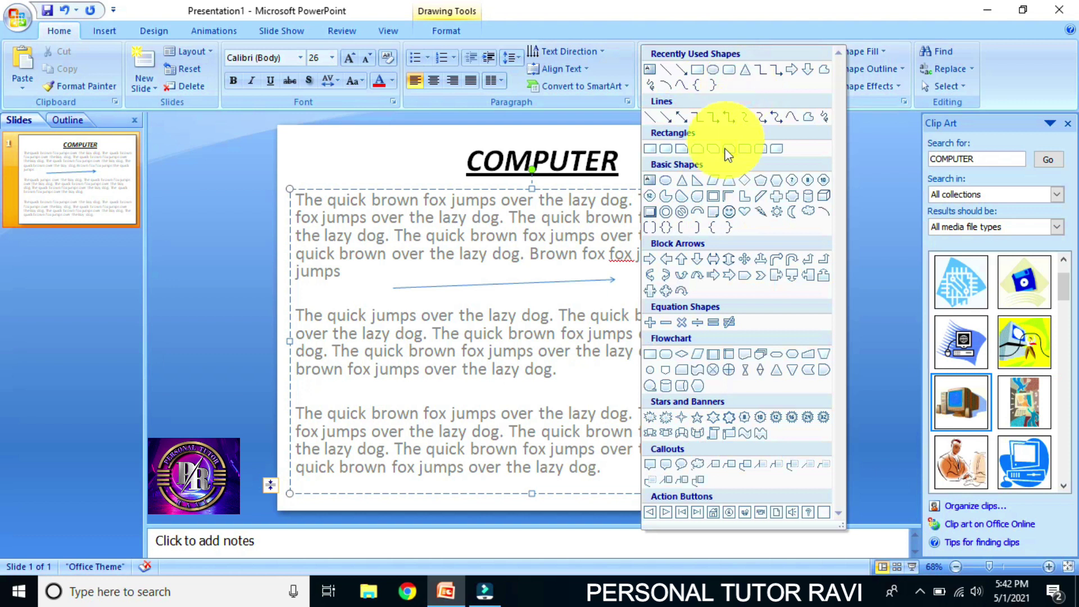
{"action": "left_click", "coordinate": [666, 181]}
{"action": "left_click_drag", "start_coordinate": [641, 266], "coordinate": [689, 319]}
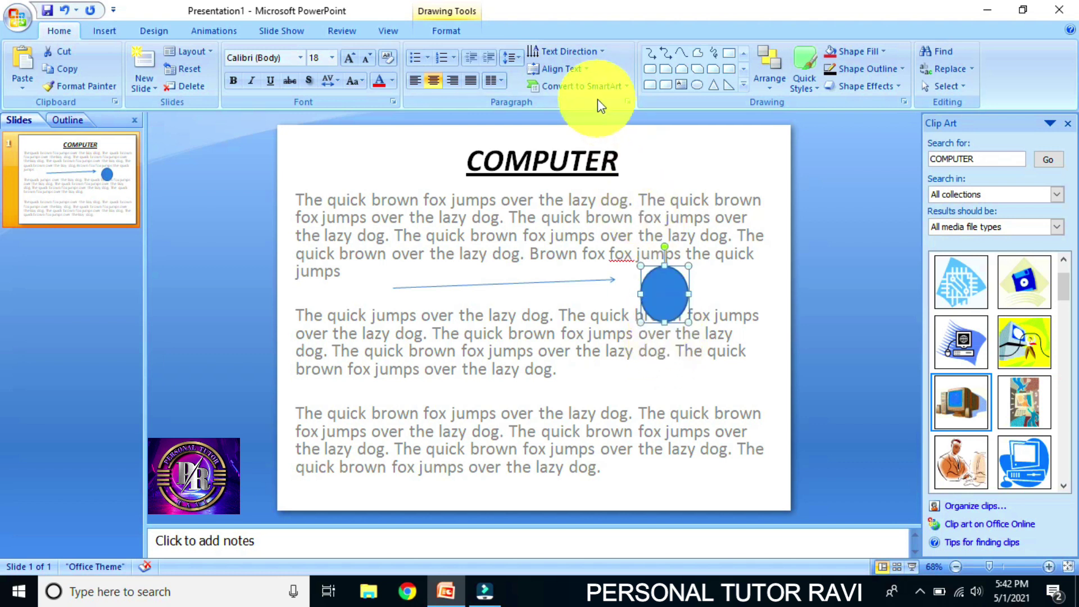
Open the full set of shape styles for the selected oval
{"action": "left_click", "coordinate": [448, 33]}
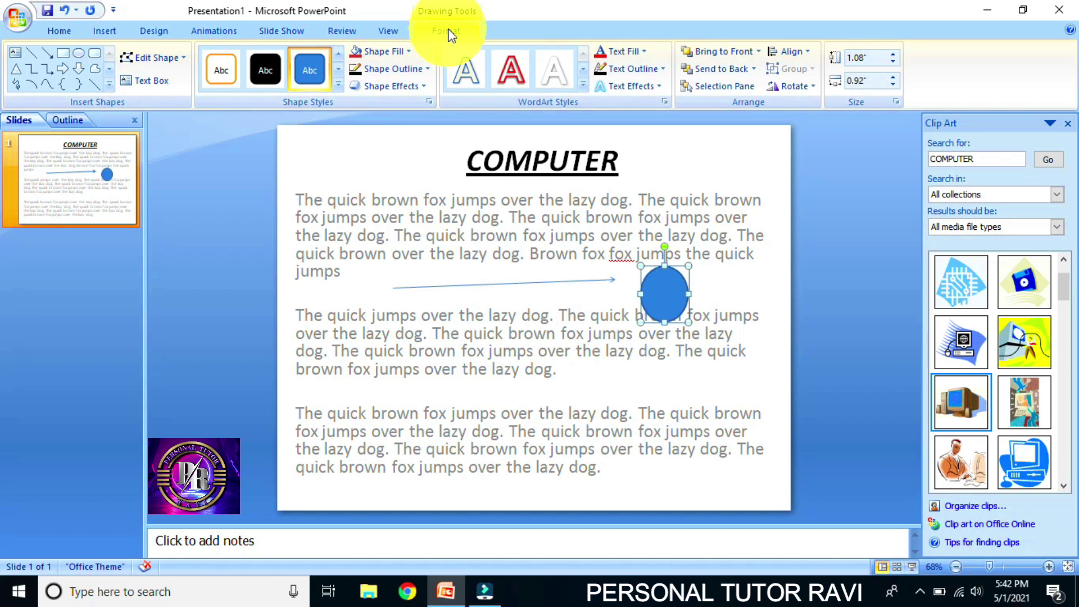
{"action": "left_click", "coordinate": [338, 85]}
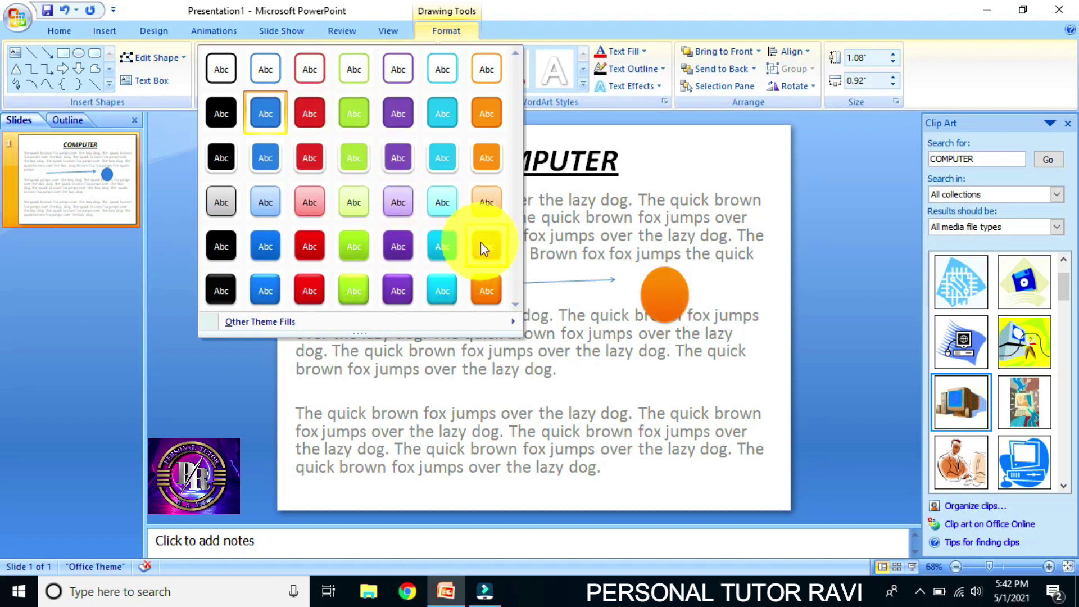